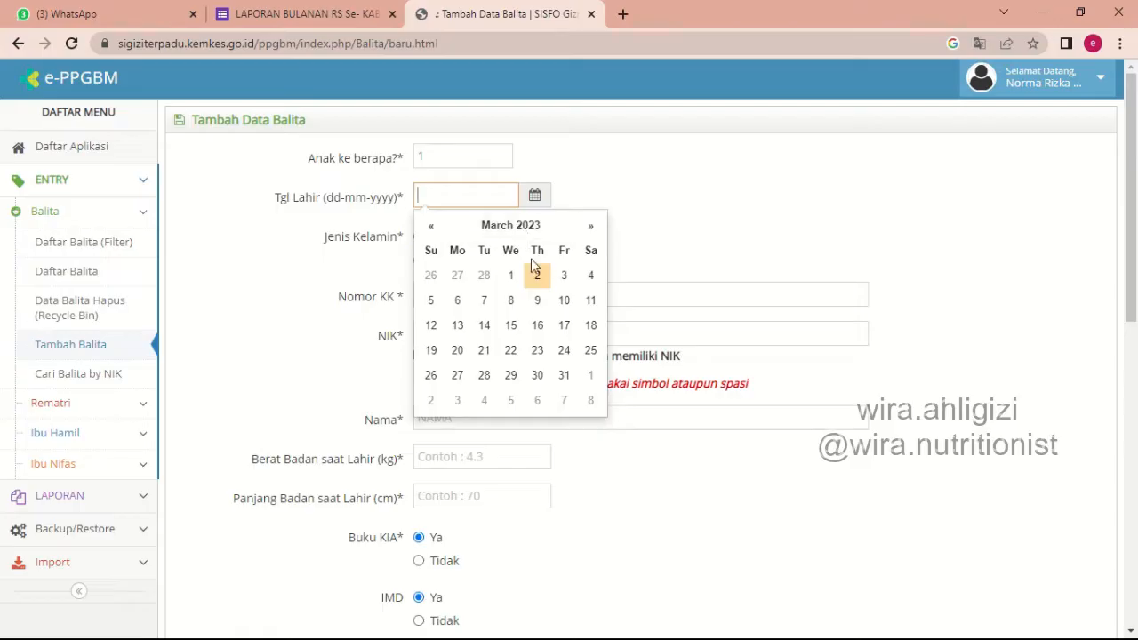
Enter the child's date of birth and set Jenis Kelamin to Perempuan.
{"action": "left_click", "coordinate": [537, 279]}
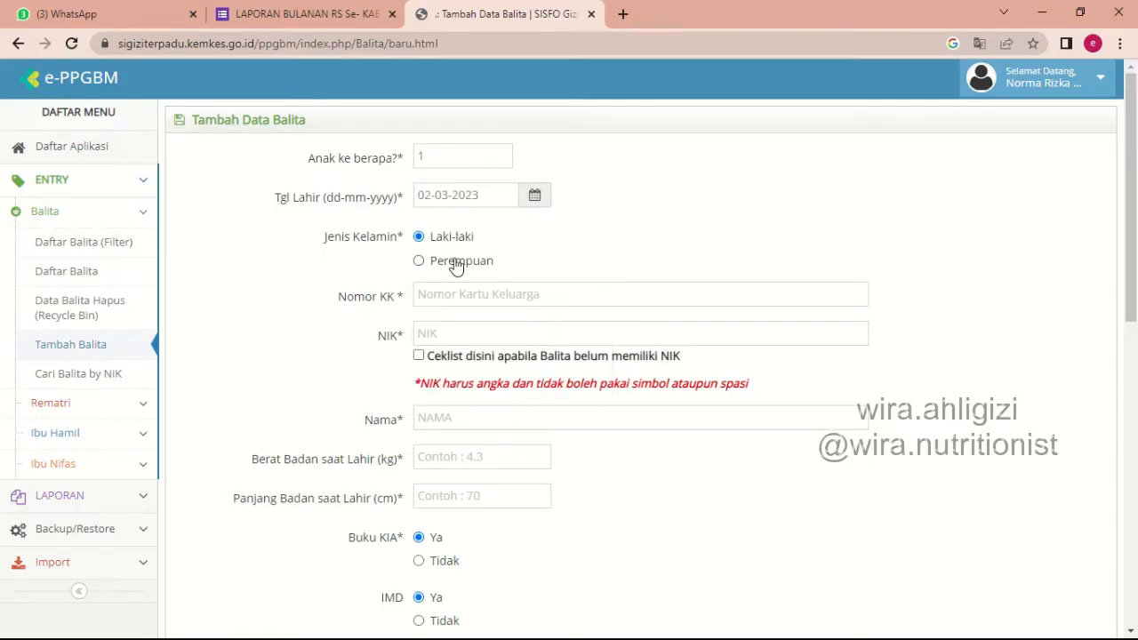
{"action": "left_click", "coordinate": [455, 262]}
Enter the family card number and mark the child as not yet having a NIK.
{"action": "left_click", "coordinate": [457, 298]}
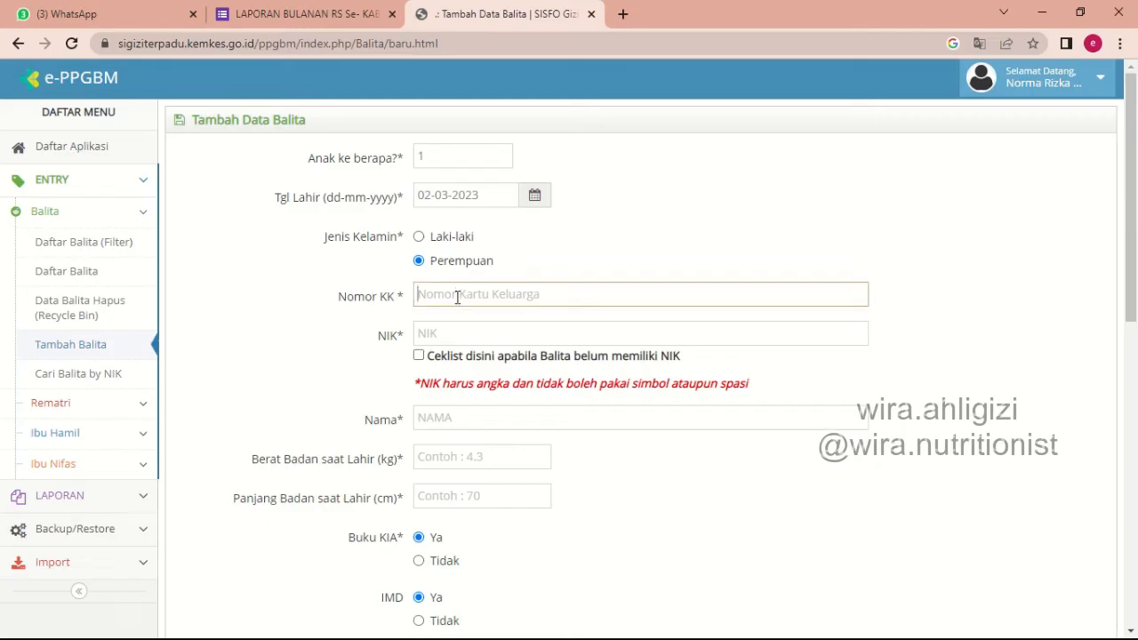
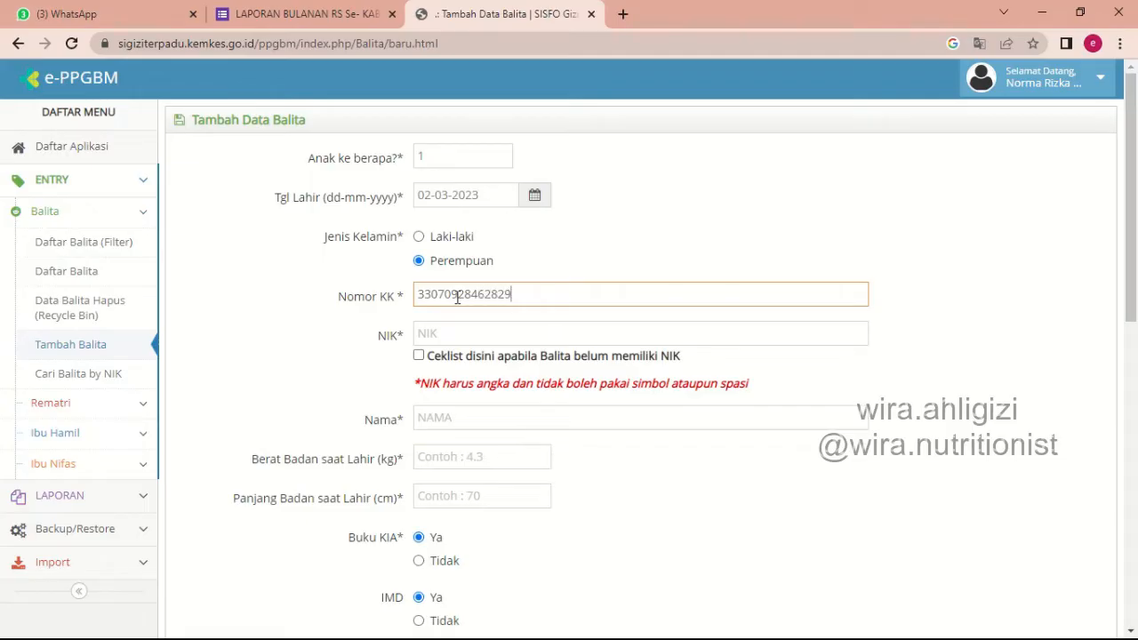
{"action": "key", "text": "Tab"}
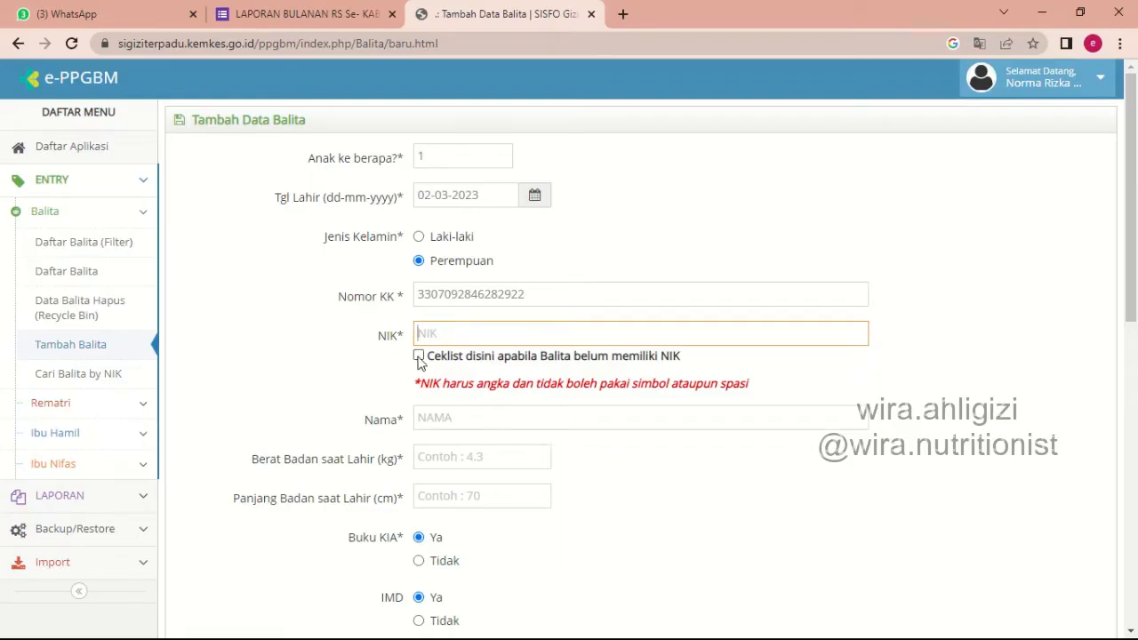
{"action": "left_click", "coordinate": [419, 357]}
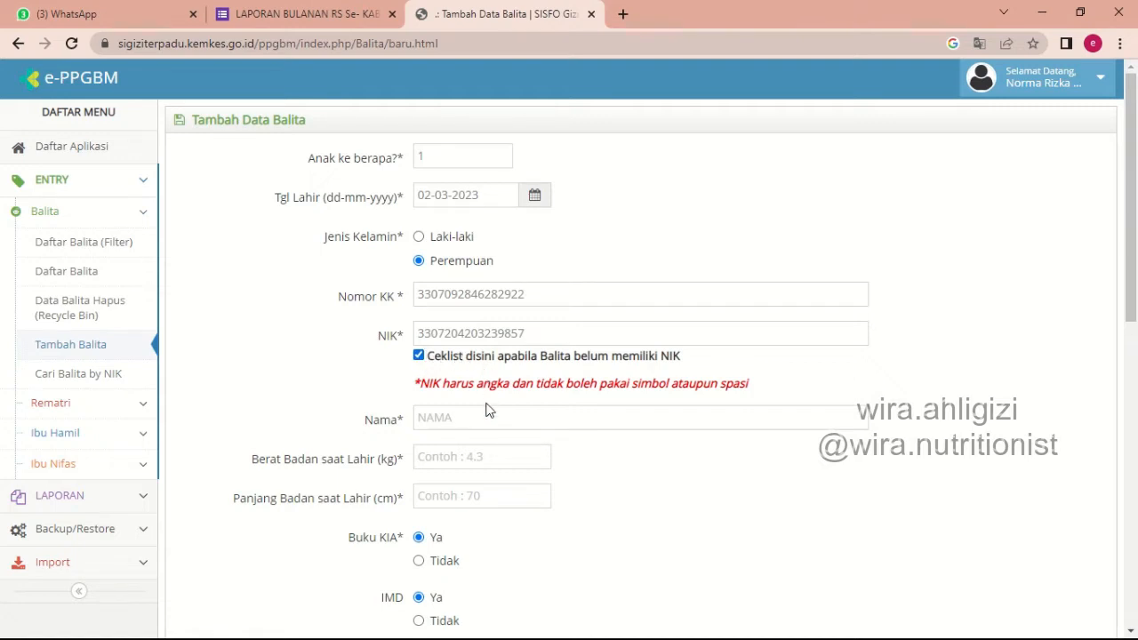
Enter the baby's name, based on the mother's name, in the Nama field.
{"action": "left_click", "coordinate": [437, 418]}
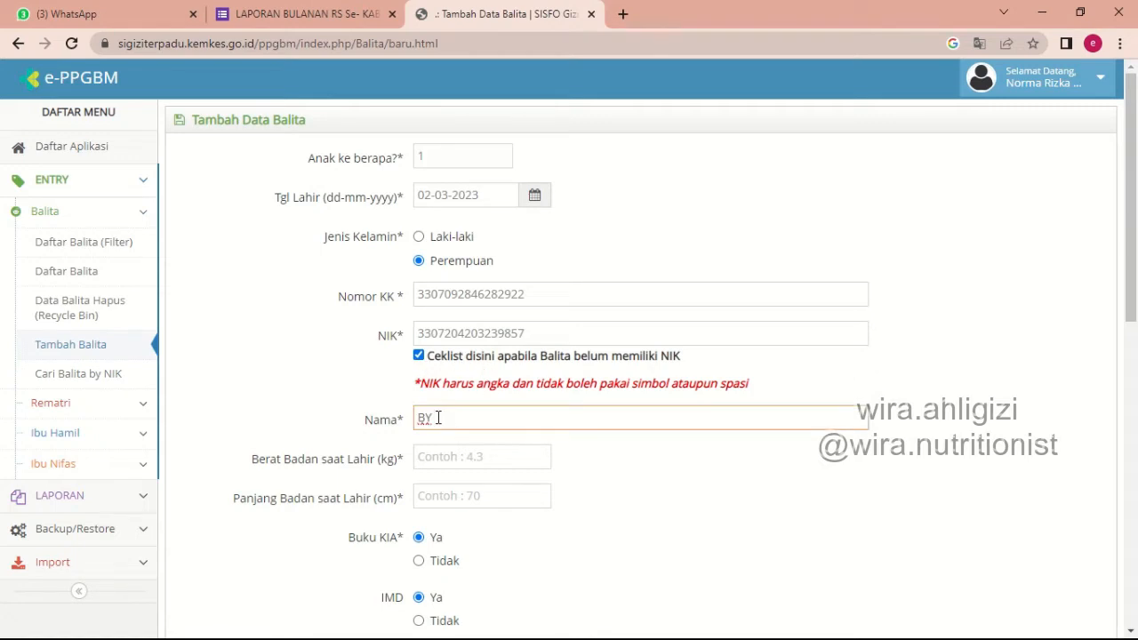
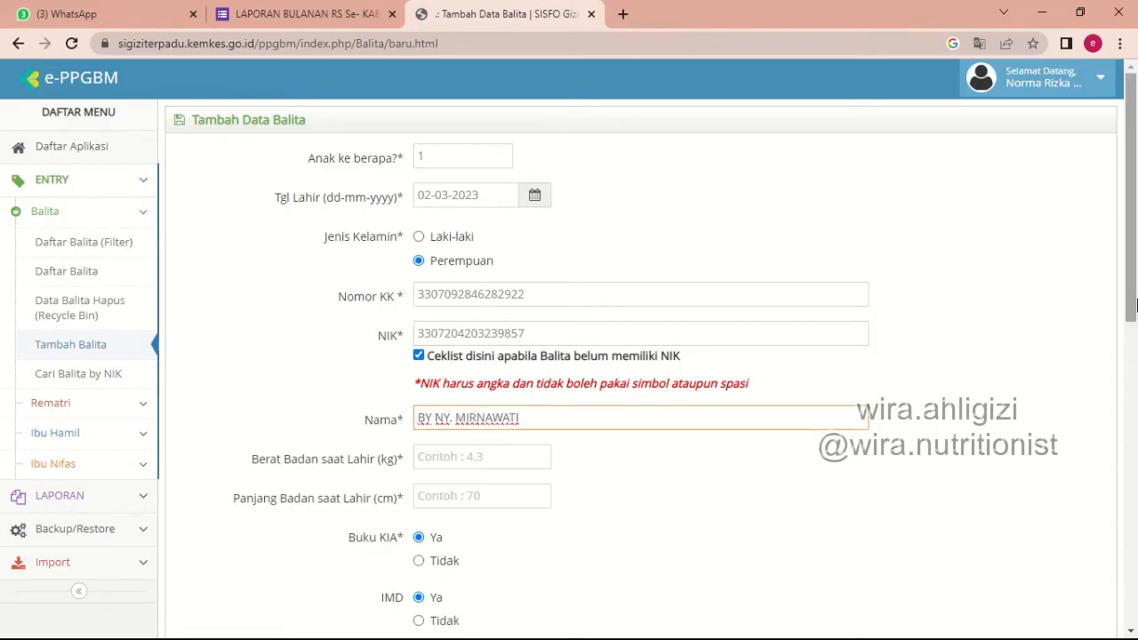
Set the birth weight to 3.2 kg and the birth length to 50 cm.
{"action": "left_click_drag", "start_coordinate": [1136, 305], "coordinate": [1137, 384]}
{"action": "left_click", "coordinate": [469, 272]}
{"action": "type", "text": "3."}
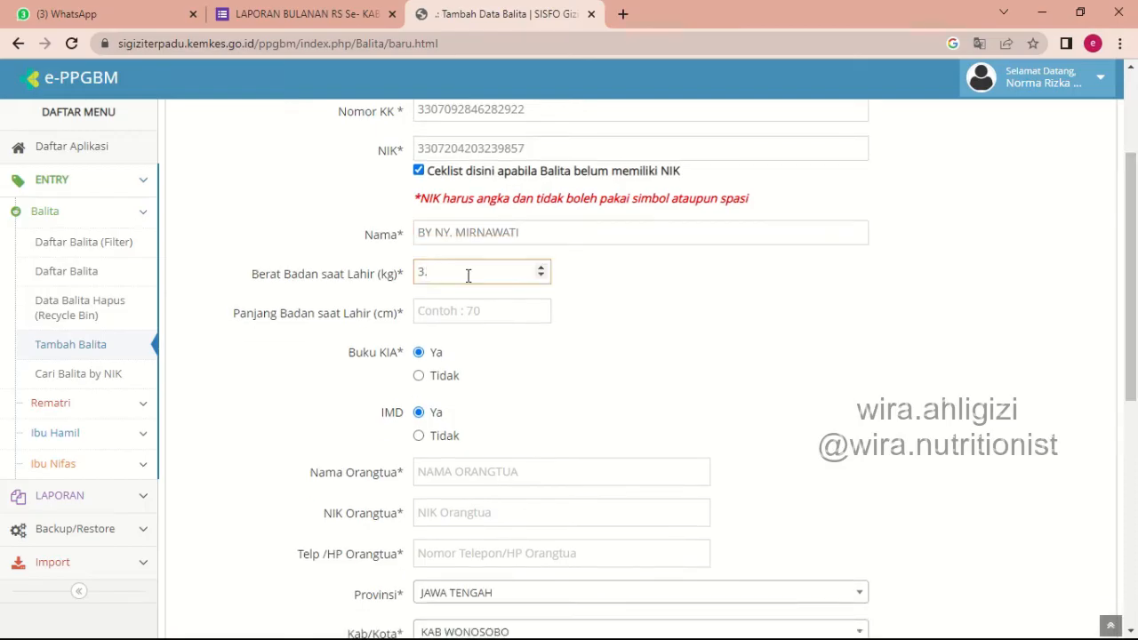
{"action": "type", "text": "2"}
{"action": "left_click", "coordinate": [474, 312]}
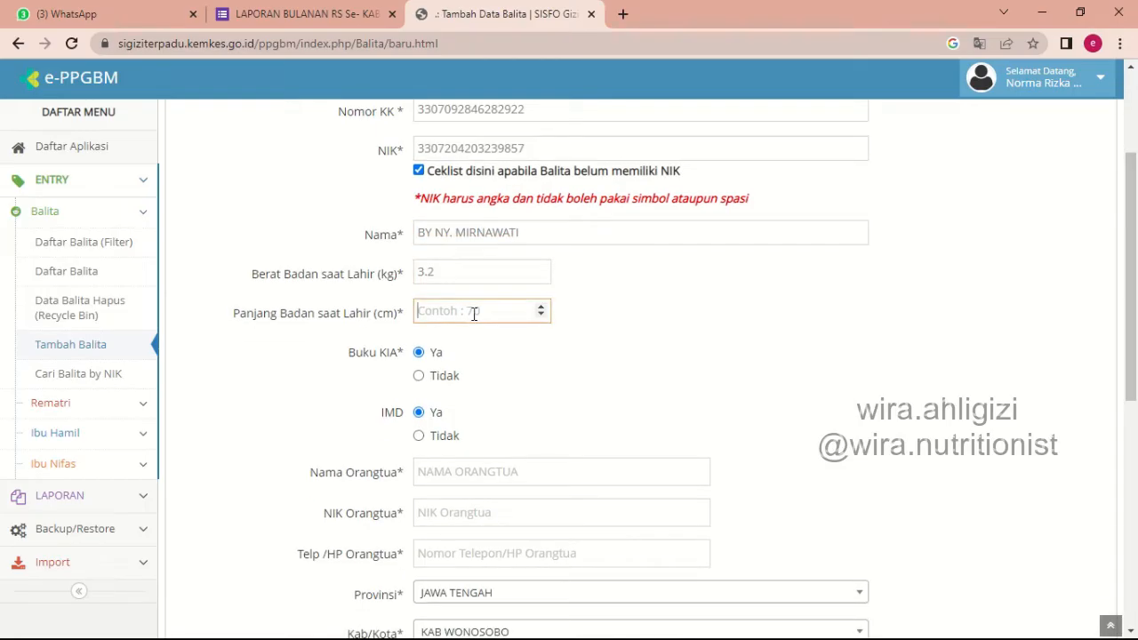
{"action": "type", "text": "50"}
{"action": "scroll", "coordinate": [1137, 345], "scroll_direction": "down", "scroll_amount": 1}
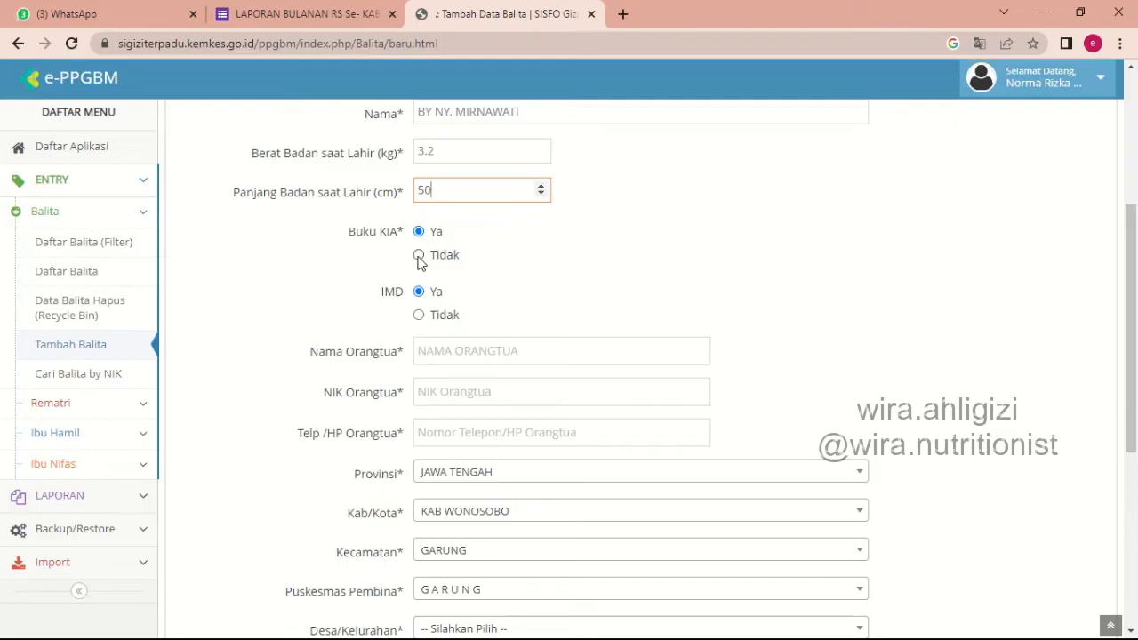
{"action": "left_click", "coordinate": [419, 257]}
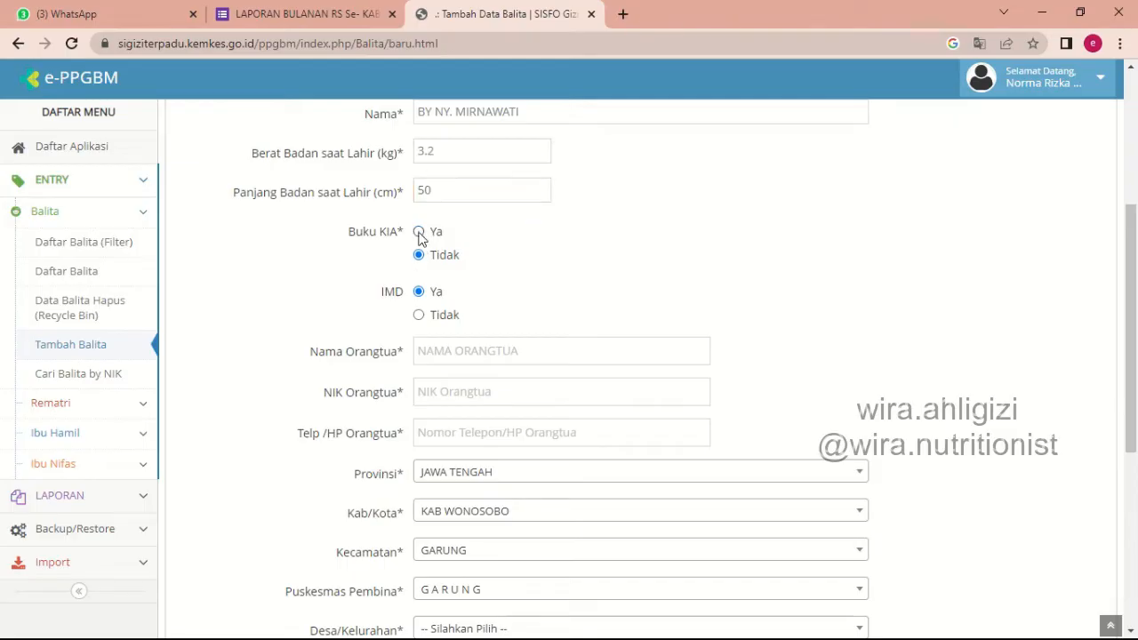
{"action": "left_click", "coordinate": [420, 232]}
{"action": "left_click", "coordinate": [439, 322]}
{"action": "left_click", "coordinate": [437, 300]}
Enter the mother's name in Nama Orangtua and fill in the parent's NIK.
{"action": "left_click", "coordinate": [458, 352]}
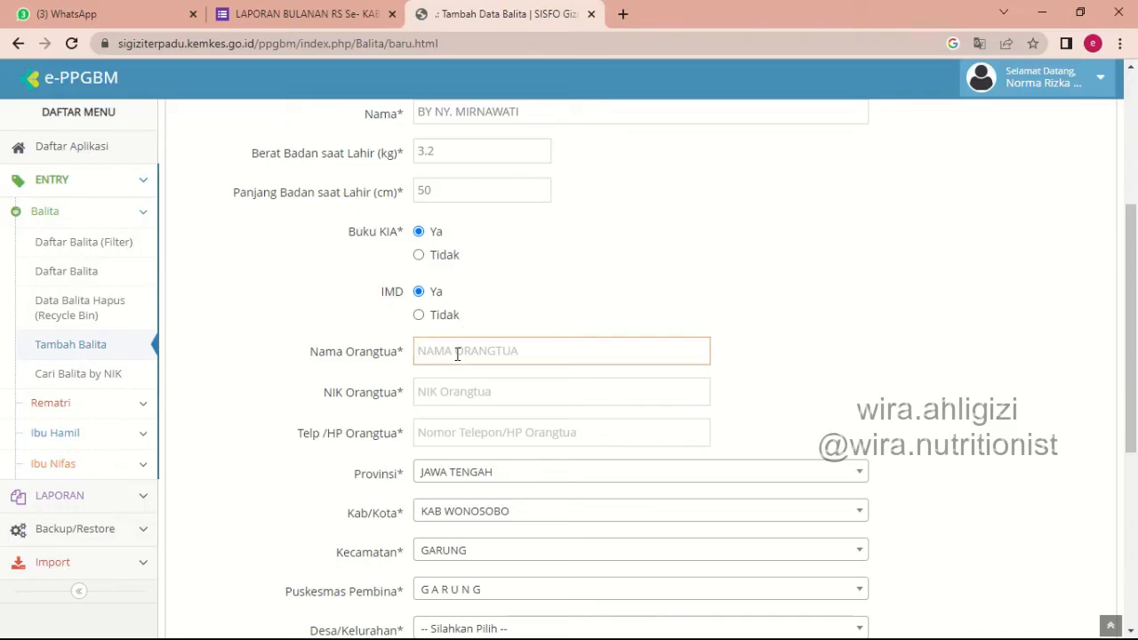
{"action": "type", "text": "MIRNAWATI"}
{"action": "left_click", "coordinate": [468, 394]}
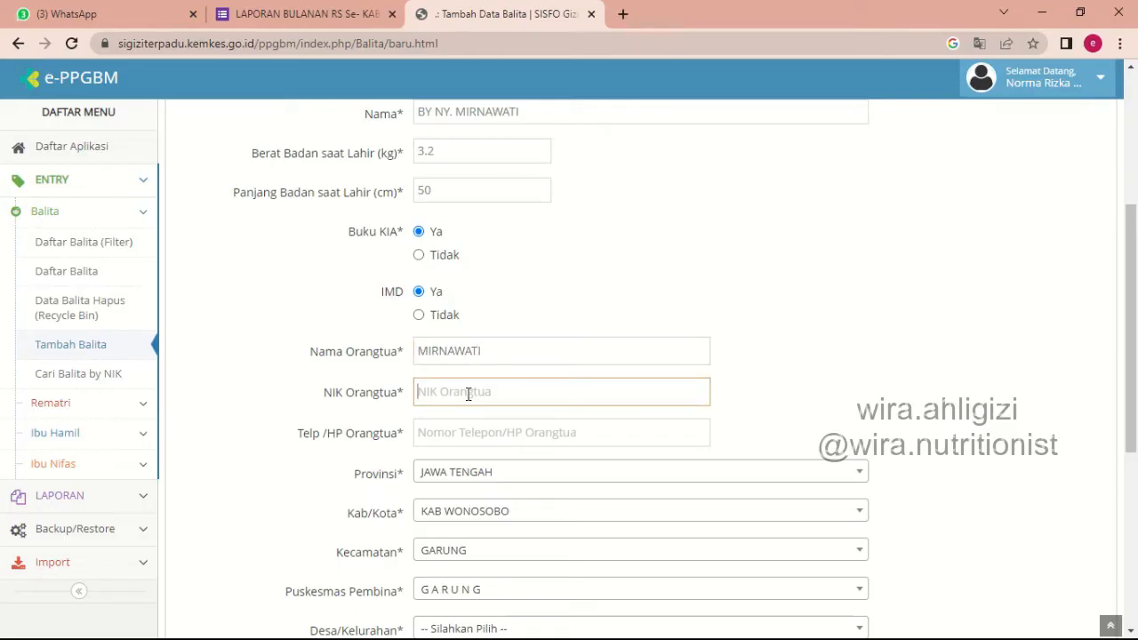
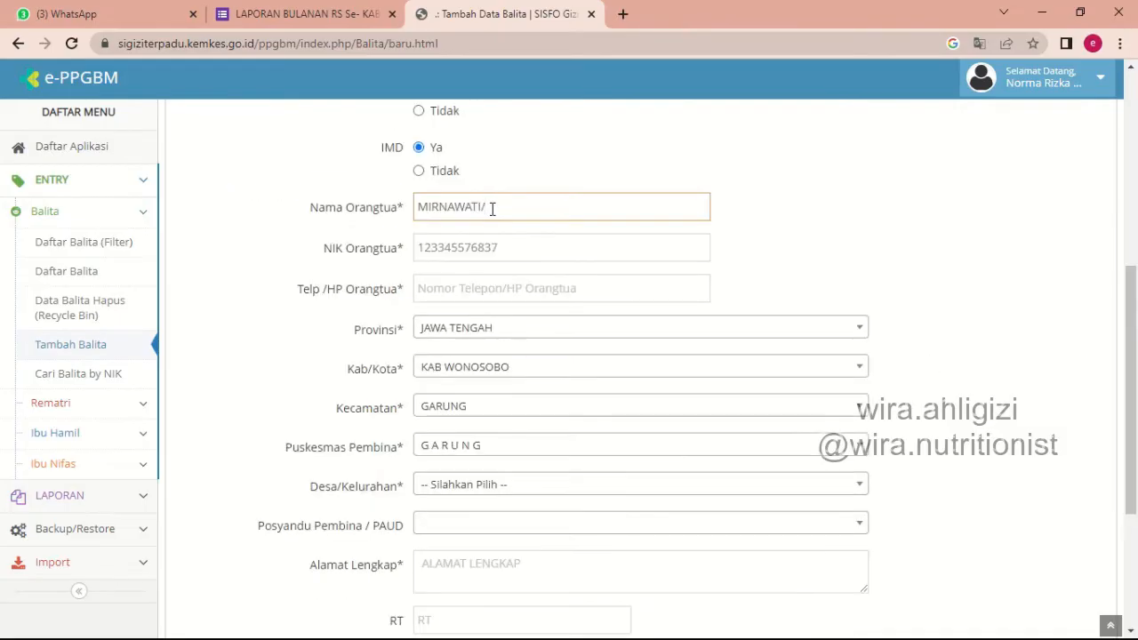
Add the father's name after a slash in Nama Orangtua and enter the parents' phone number.
{"action": "left_click", "coordinate": [508, 288]}
{"action": "type", "text": "08888"}
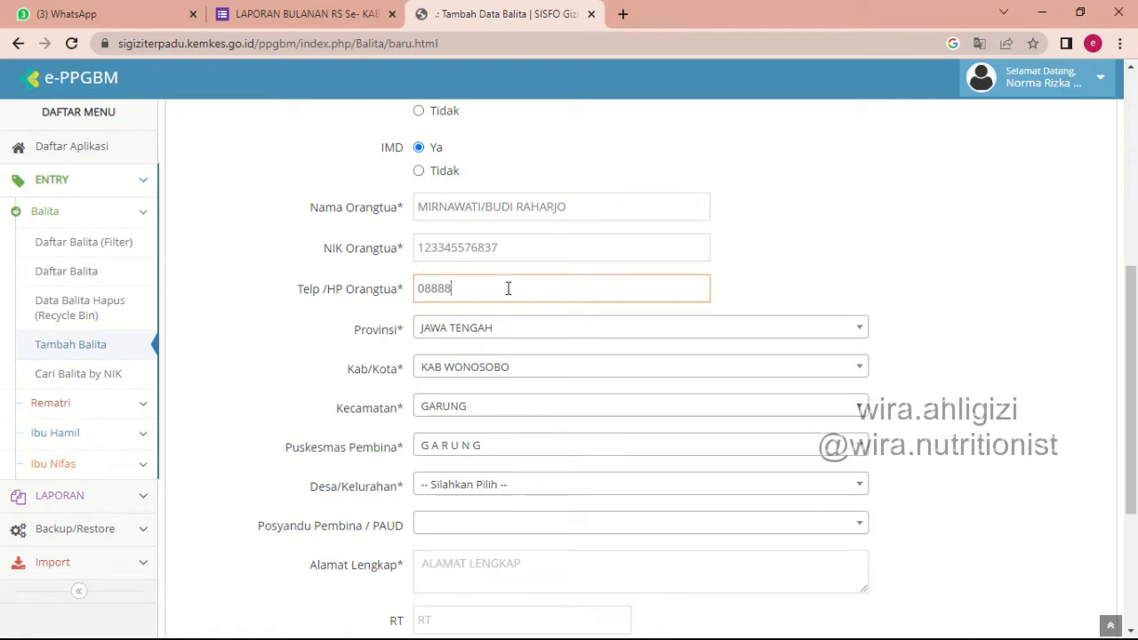
{"action": "type", "text": "8888888"}
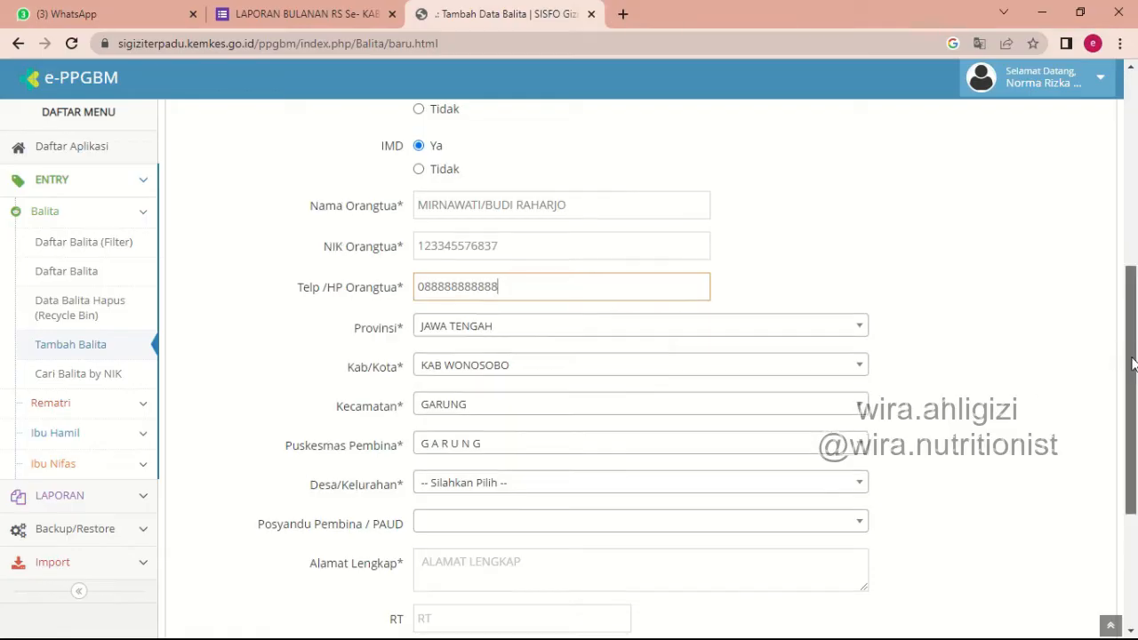
Choose TEGALSARI as Desa/Kelurahan and CURUG as Posyandu Pembina / PAUD.
{"action": "left_click_drag", "start_coordinate": [1132, 355], "coordinate": [1131, 408]}
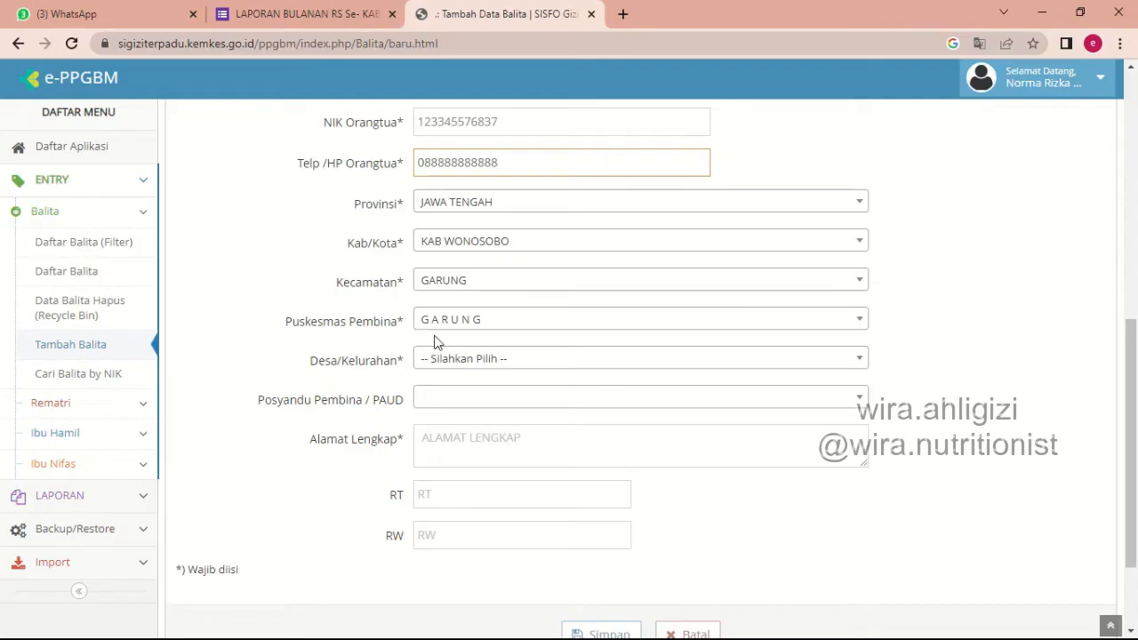
{"action": "left_click", "coordinate": [474, 368]}
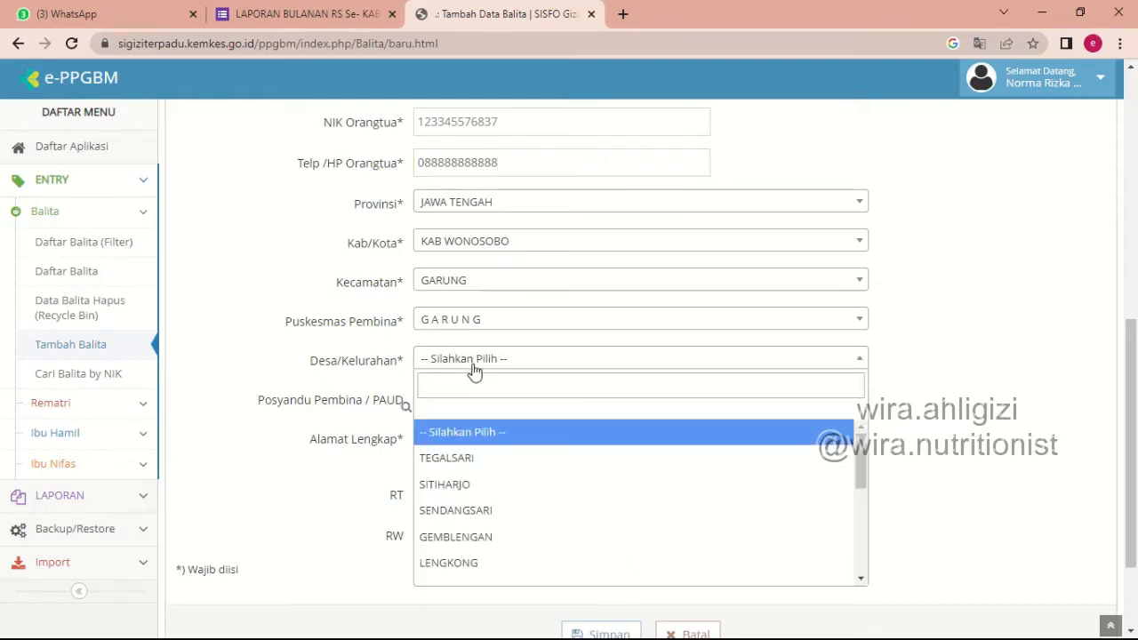
{"action": "left_click", "coordinate": [466, 459]}
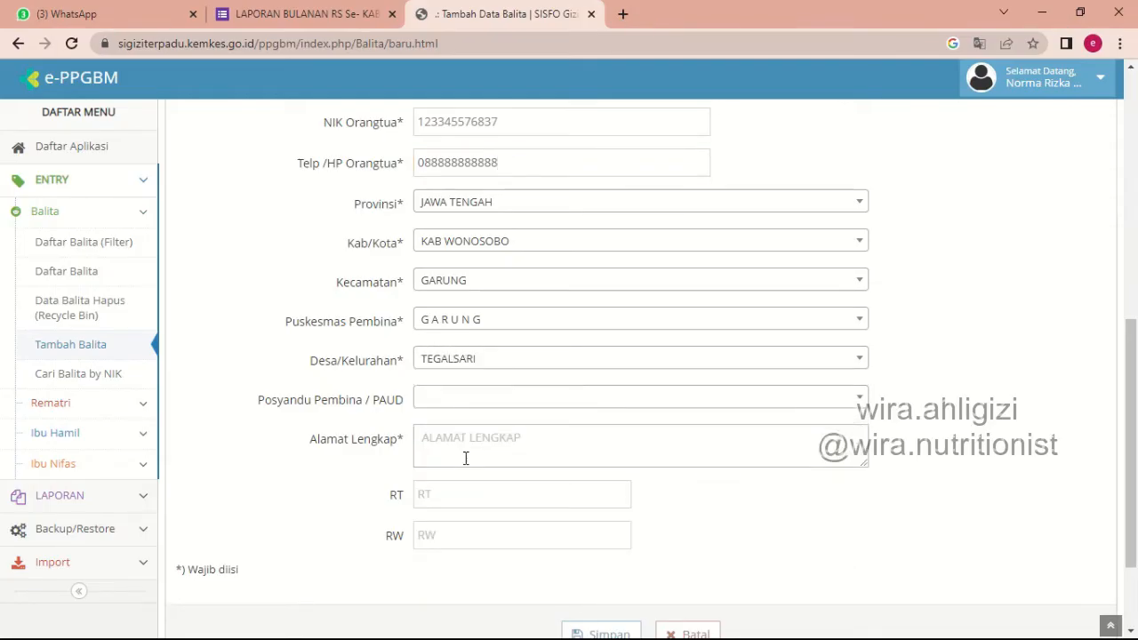
{"action": "left_click", "coordinate": [479, 400]}
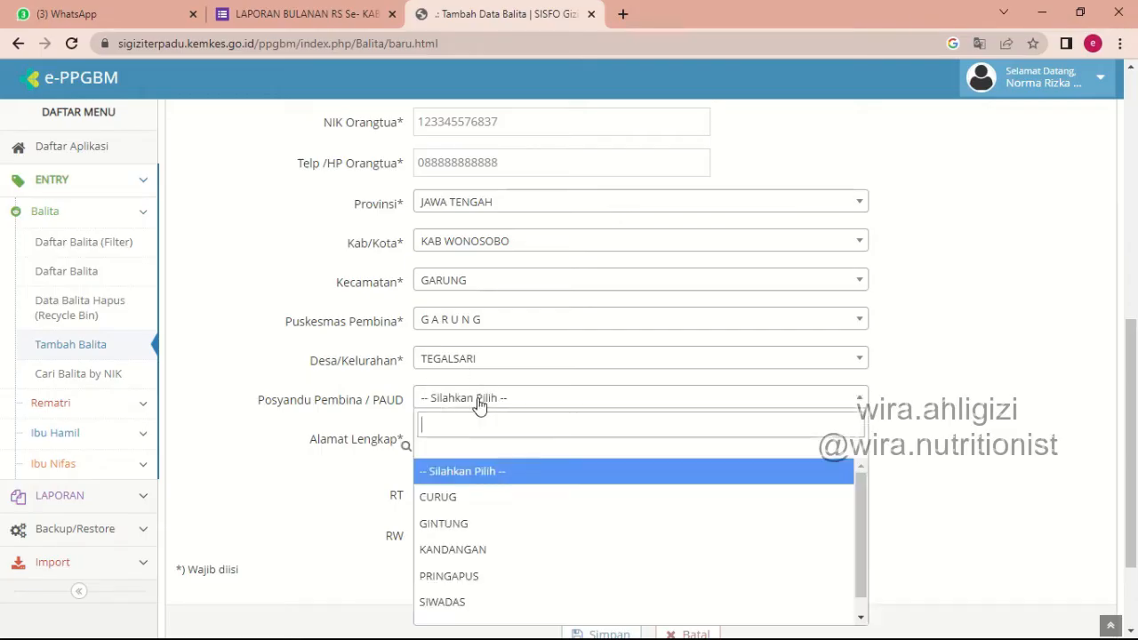
{"action": "left_click", "coordinate": [449, 497]}
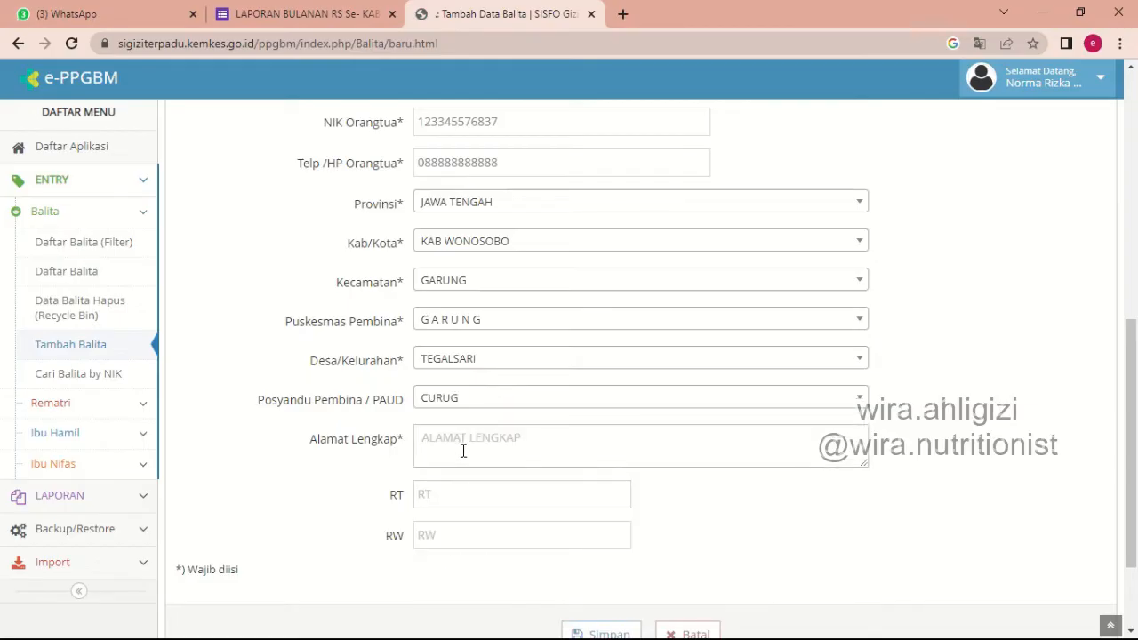
Enter the family's full street address and fill in its RT and RW numbers.
{"action": "left_click", "coordinate": [462, 451]}
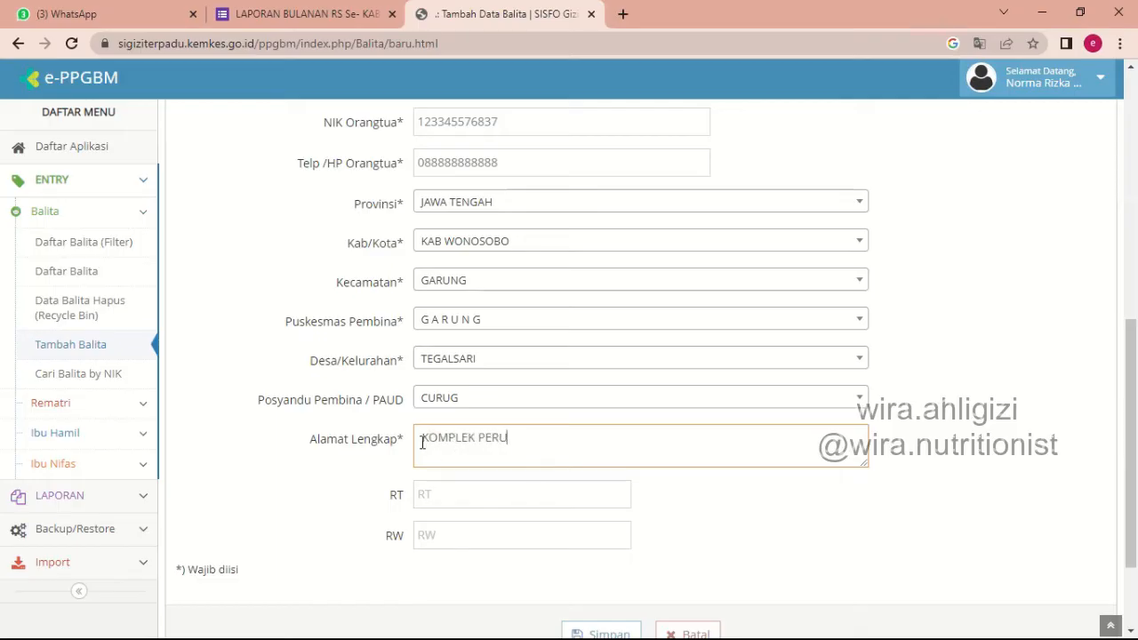
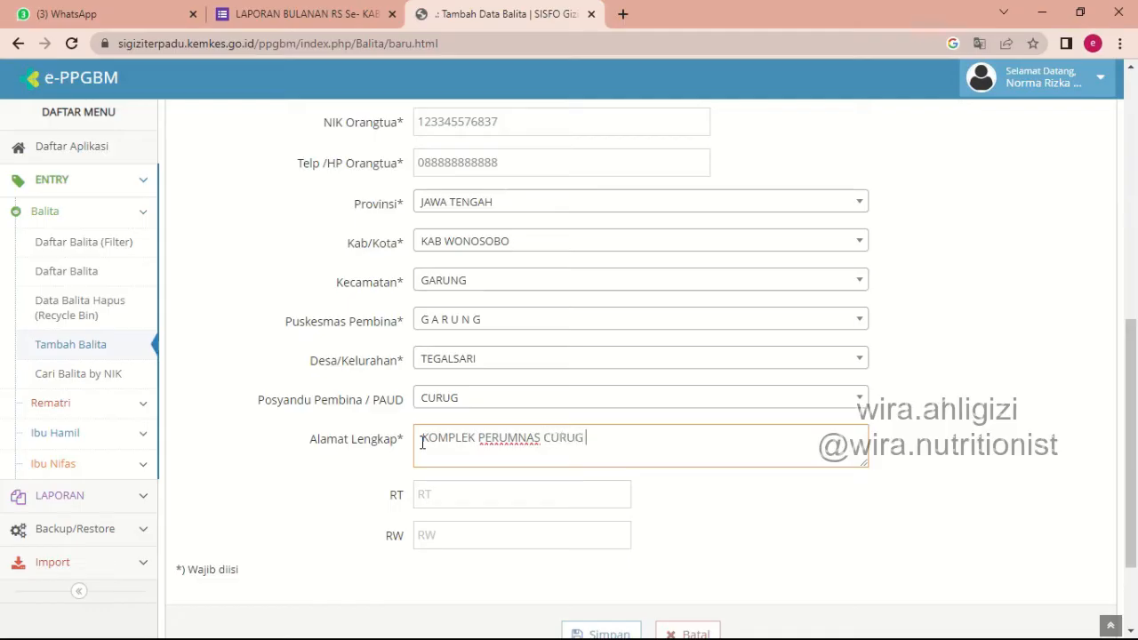
{"action": "left_click", "coordinate": [467, 495]}
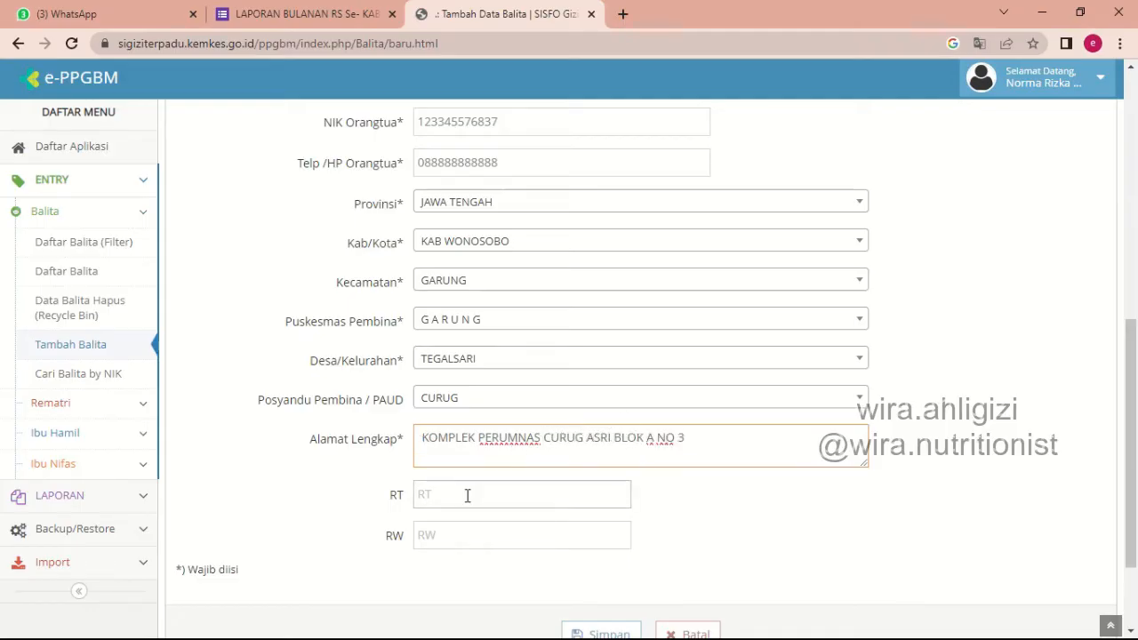
{"action": "type", "text": "1"}
{"action": "left_click", "coordinate": [453, 533]}
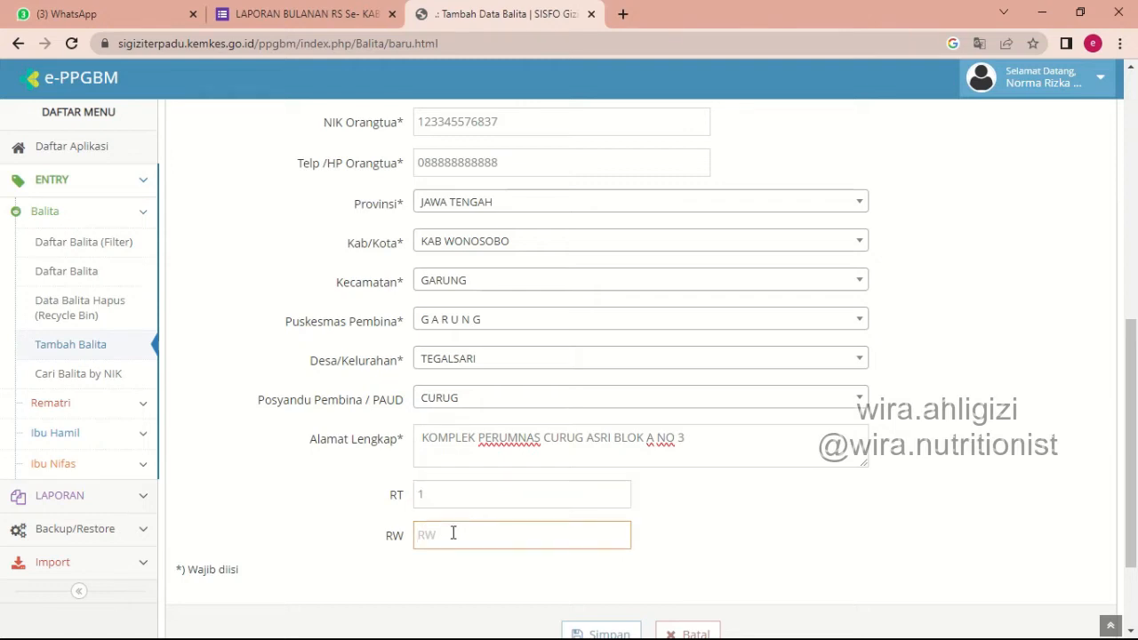
{"action": "type", "text": "1"}
Save the new child record and confirm the save.
{"action": "scroll", "coordinate": [534, 498], "scroll_direction": "down", "scroll_amount": 2}
{"action": "left_click", "coordinate": [594, 509]}
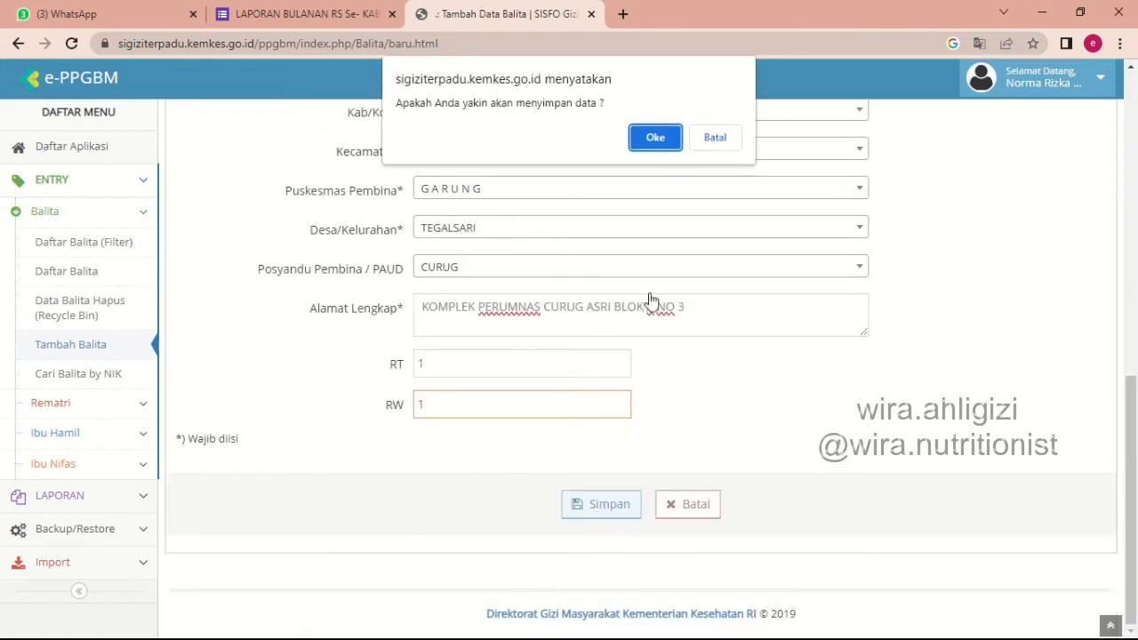
{"action": "left_click", "coordinate": [657, 140]}
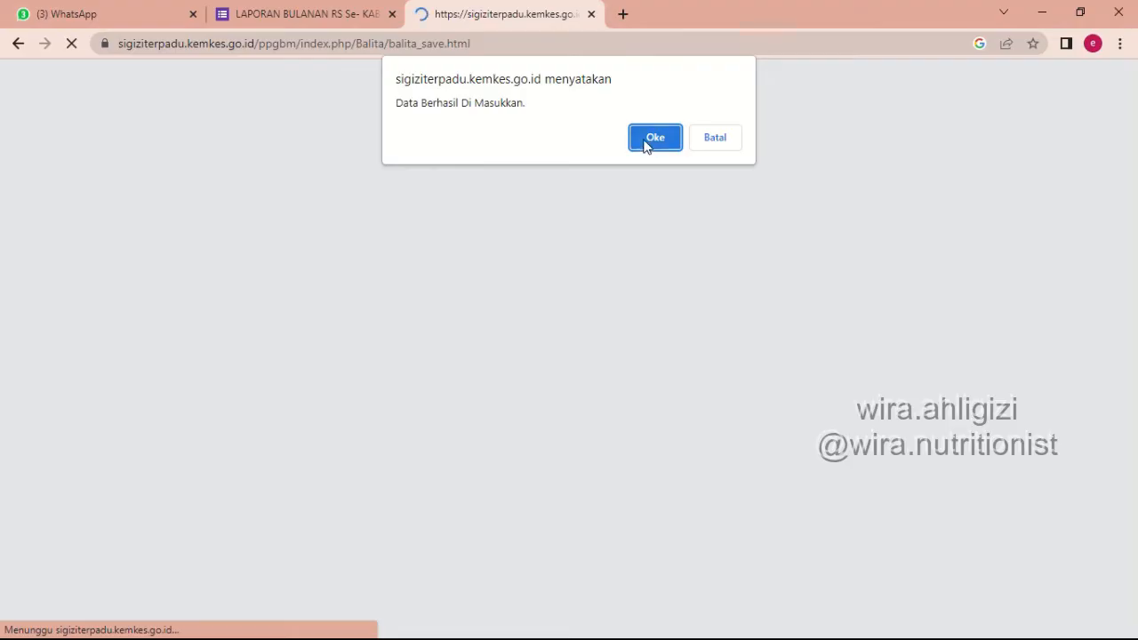
{"action": "left_click", "coordinate": [656, 139]}
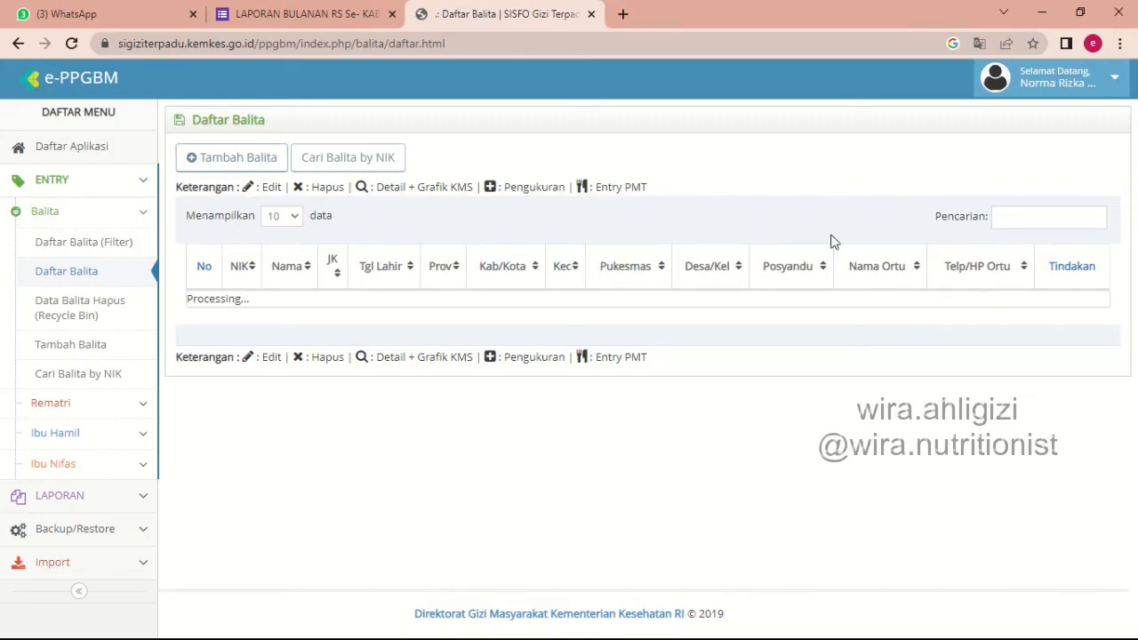
Open the newly added child's record in the first row of Daftar Balita for editing.
{"action": "double_click", "coordinate": [355, 363]}
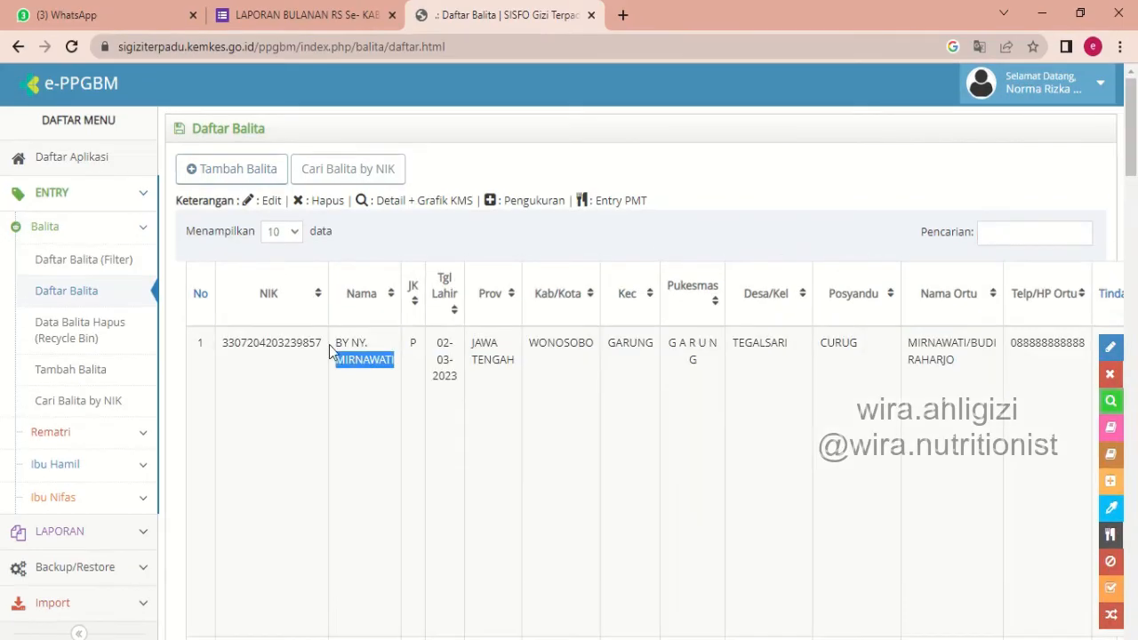
{"action": "left_click", "coordinate": [353, 347]}
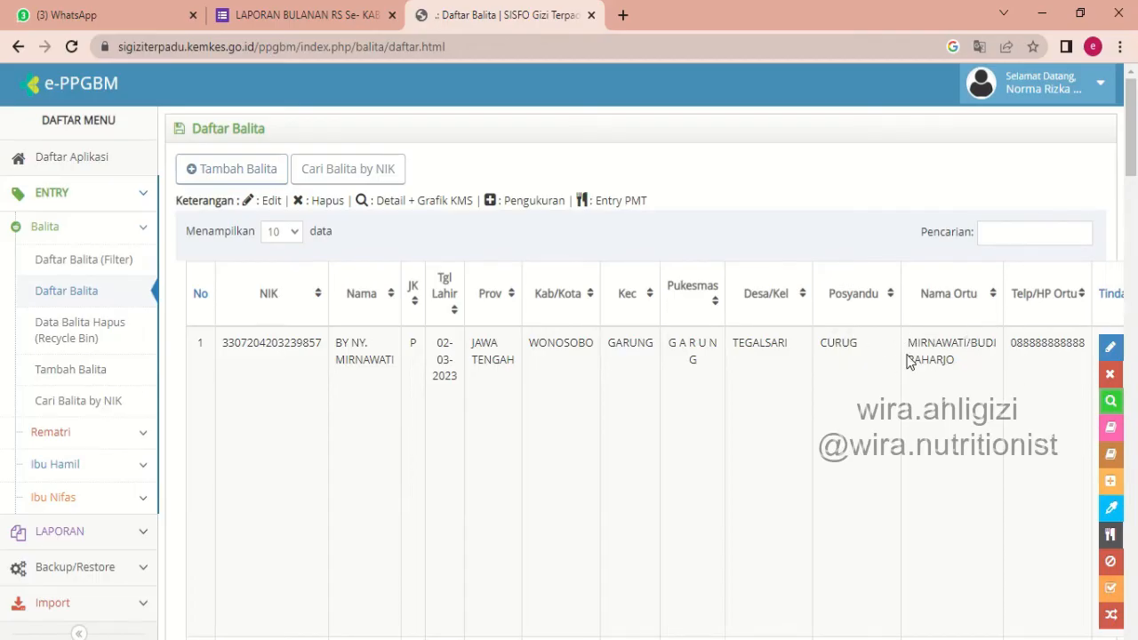
{"action": "left_click", "coordinate": [1109, 350]}
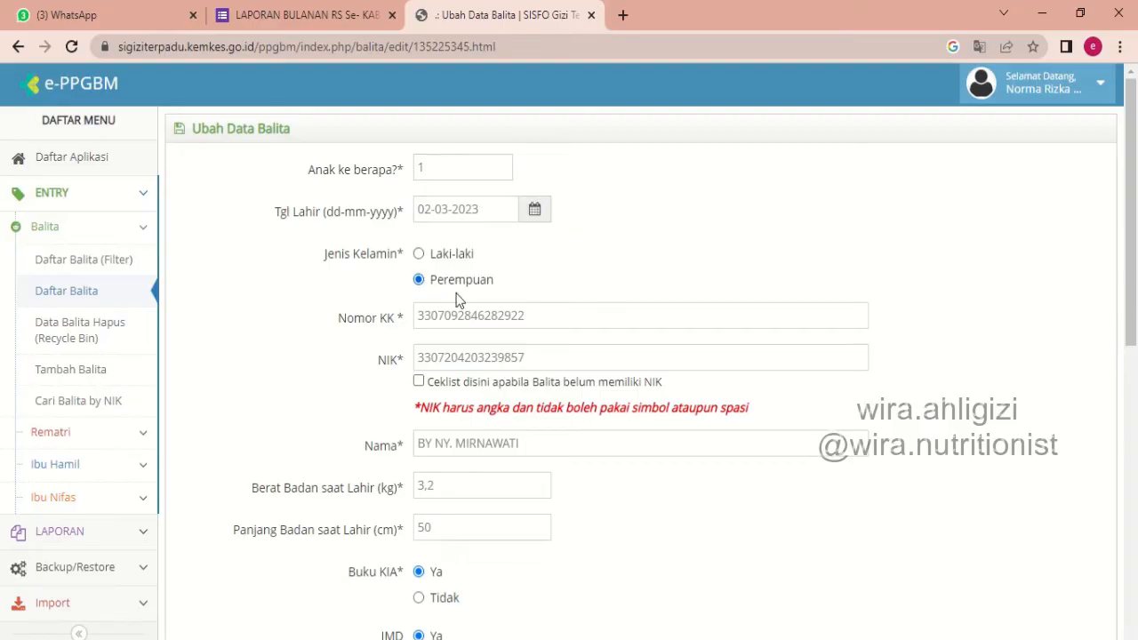
Replace the final digits of the child's temporary NIK with those of the actual number.
{"action": "left_click", "coordinate": [555, 360]}
{"action": "left_click_drag", "start_coordinate": [549, 360], "coordinate": [492, 365]}
{"action": "type", "text": "30001"}
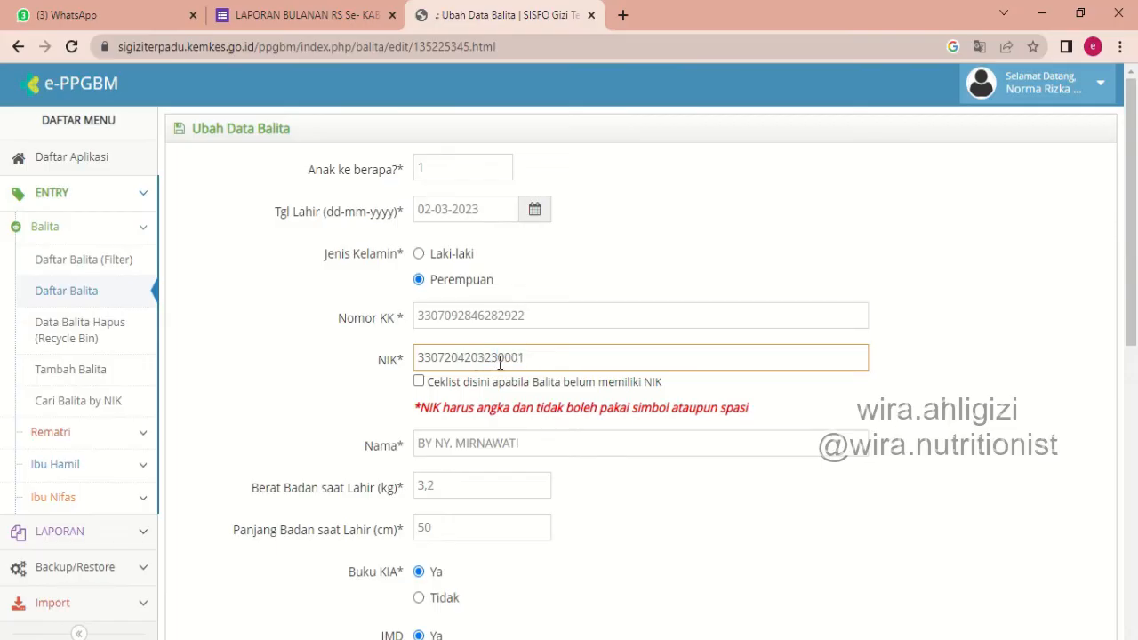
Replace the placeholder baby name in the Nama field with the child's actual full name.
{"action": "left_click_drag", "start_coordinate": [545, 445], "coordinate": [415, 460]}
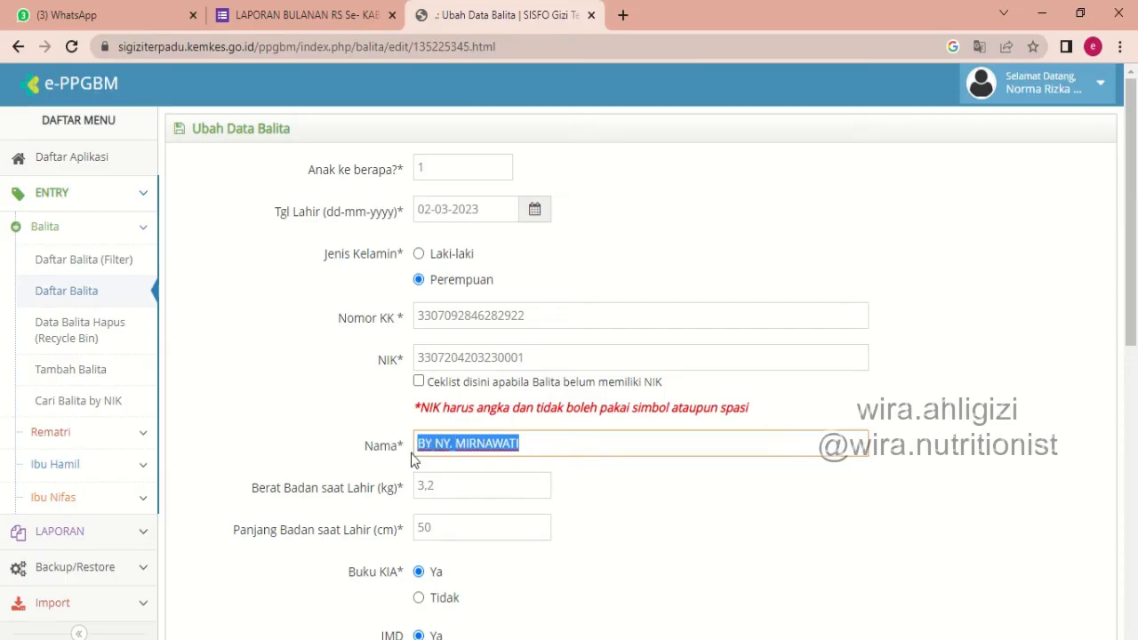
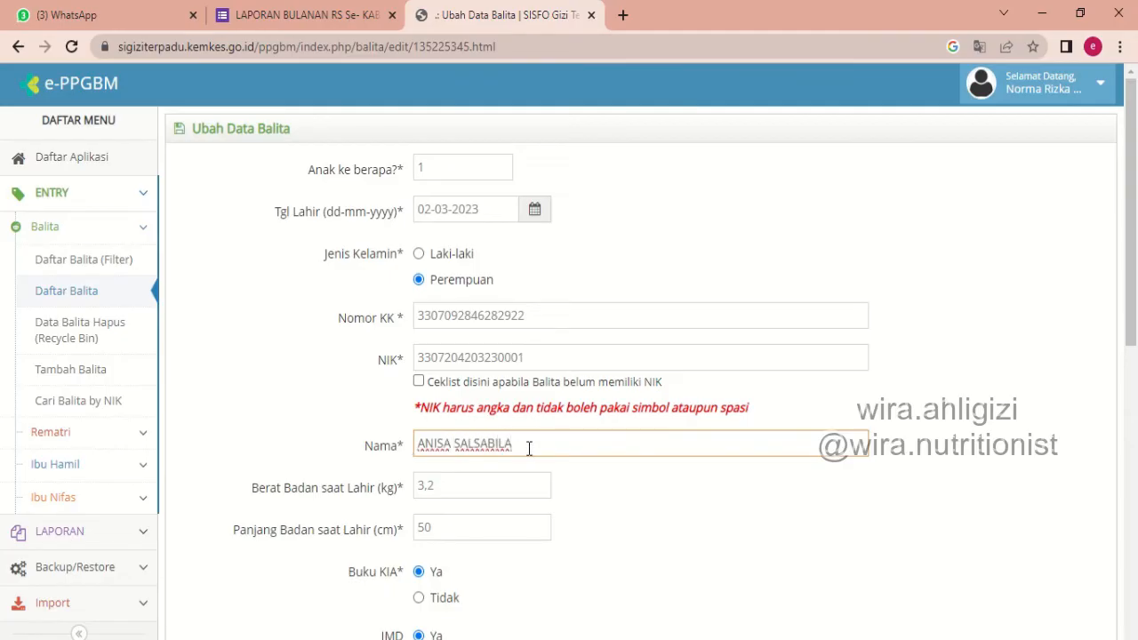
Save the edited child record, confirm the save and acknowledge the update message.
{"action": "left_click_drag", "start_coordinate": [1133, 299], "coordinate": [1135, 551]}
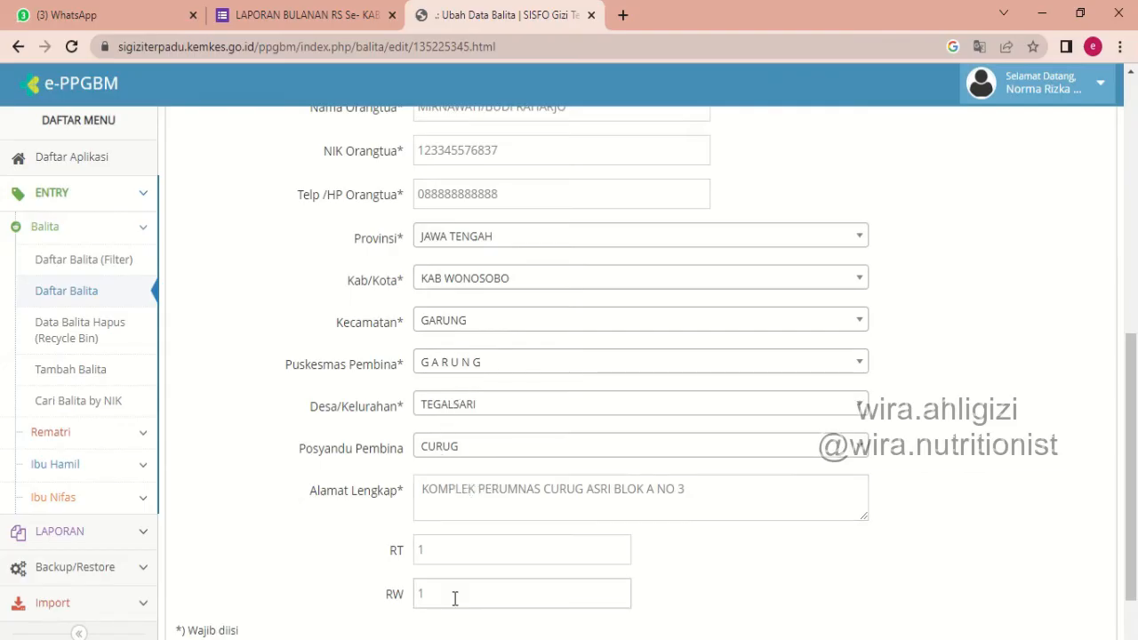
{"action": "scroll", "coordinate": [578, 534], "scroll_direction": "down", "scroll_amount": 2}
{"action": "left_click", "coordinate": [577, 544]}
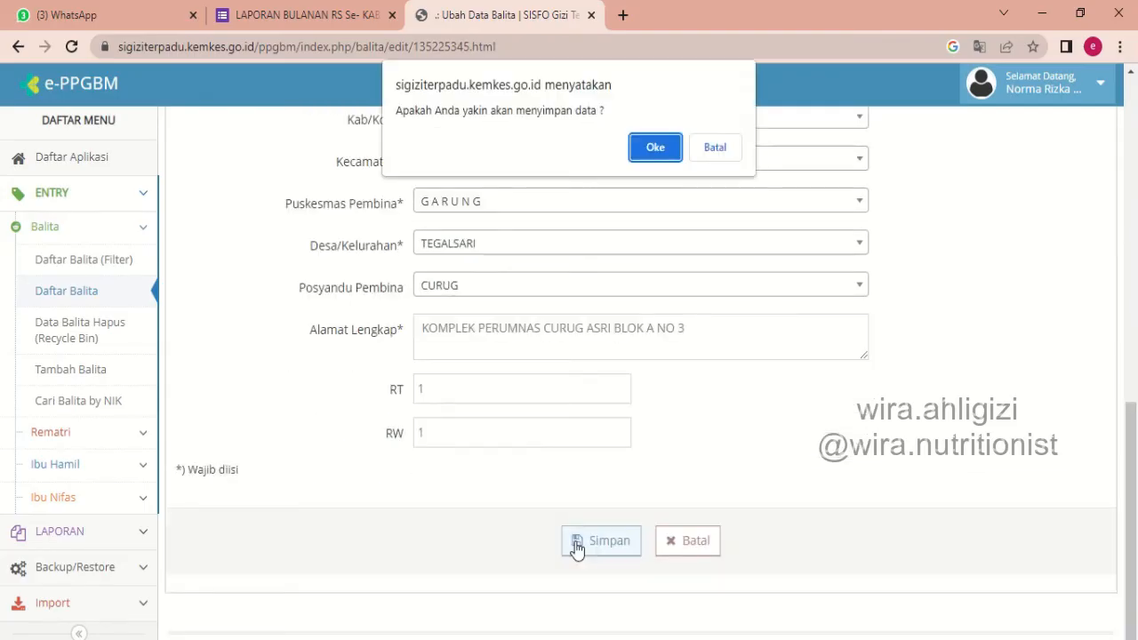
{"action": "left_click", "coordinate": [658, 148]}
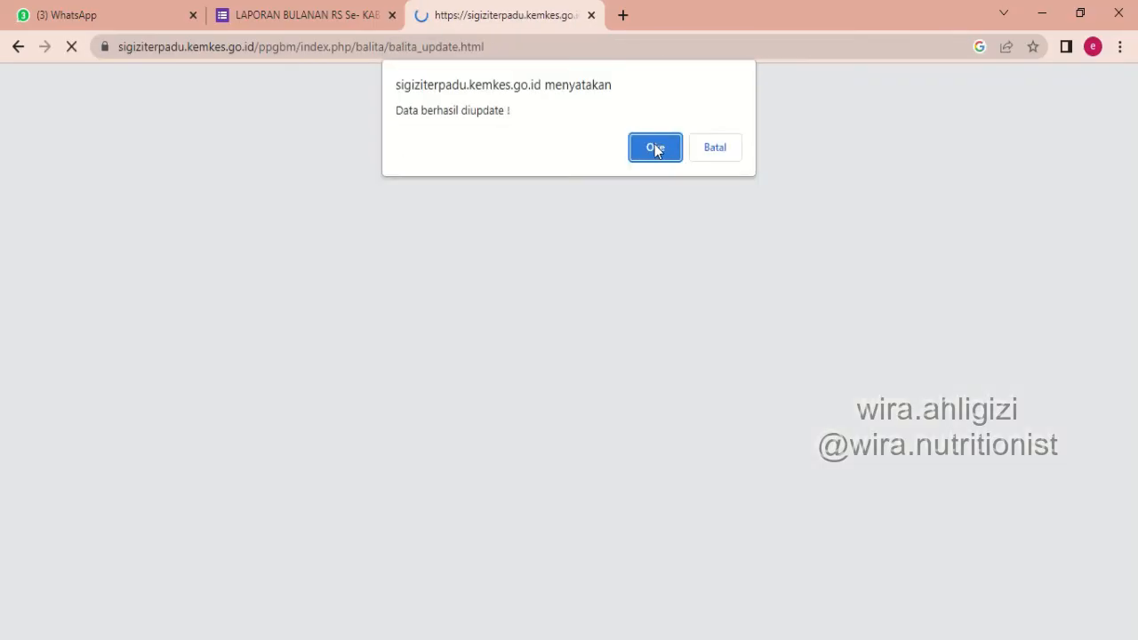
{"action": "left_click", "coordinate": [656, 142]}
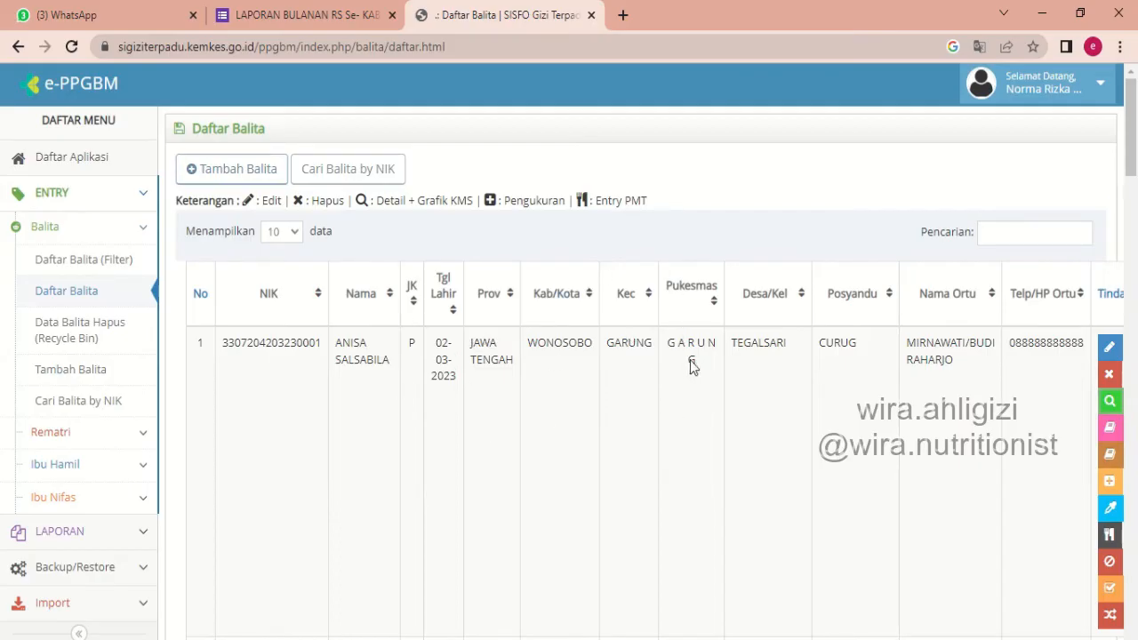
Delete the child's record in the first row of Daftar Balita and search the list for the child's name.
{"action": "left_click", "coordinate": [1111, 376]}
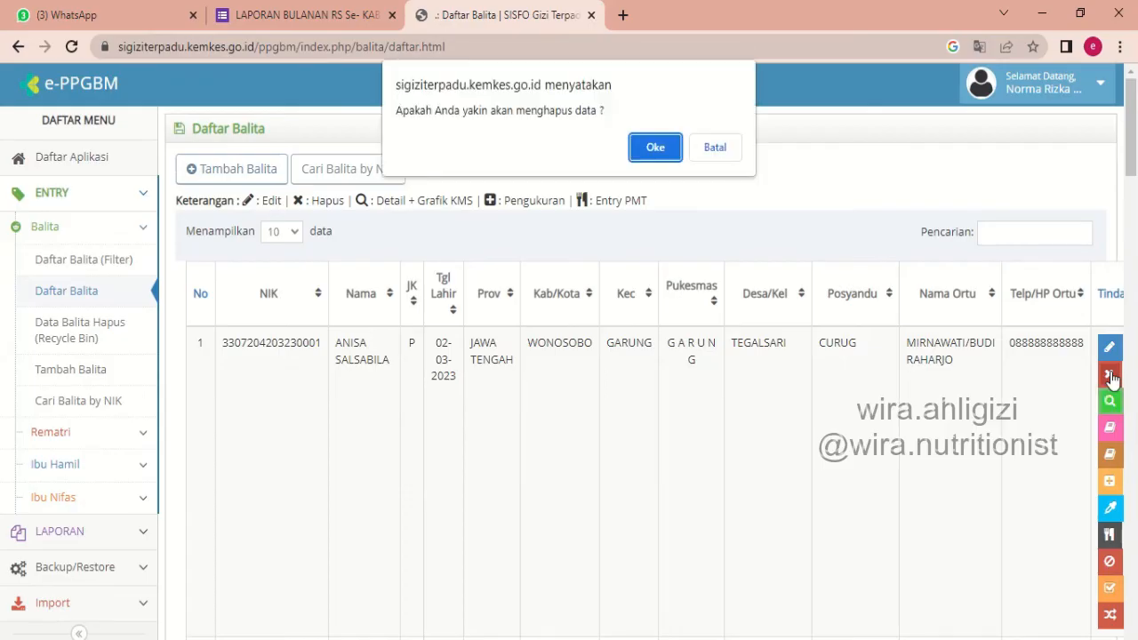
{"action": "left_click", "coordinate": [654, 148]}
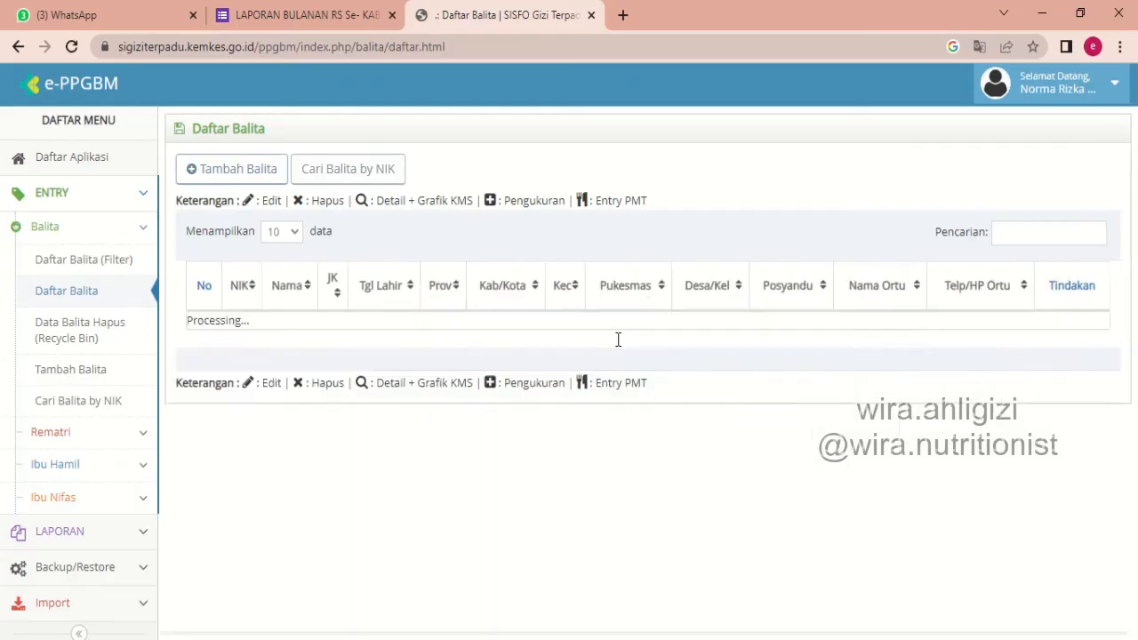
{"action": "left_click", "coordinate": [1010, 235]}
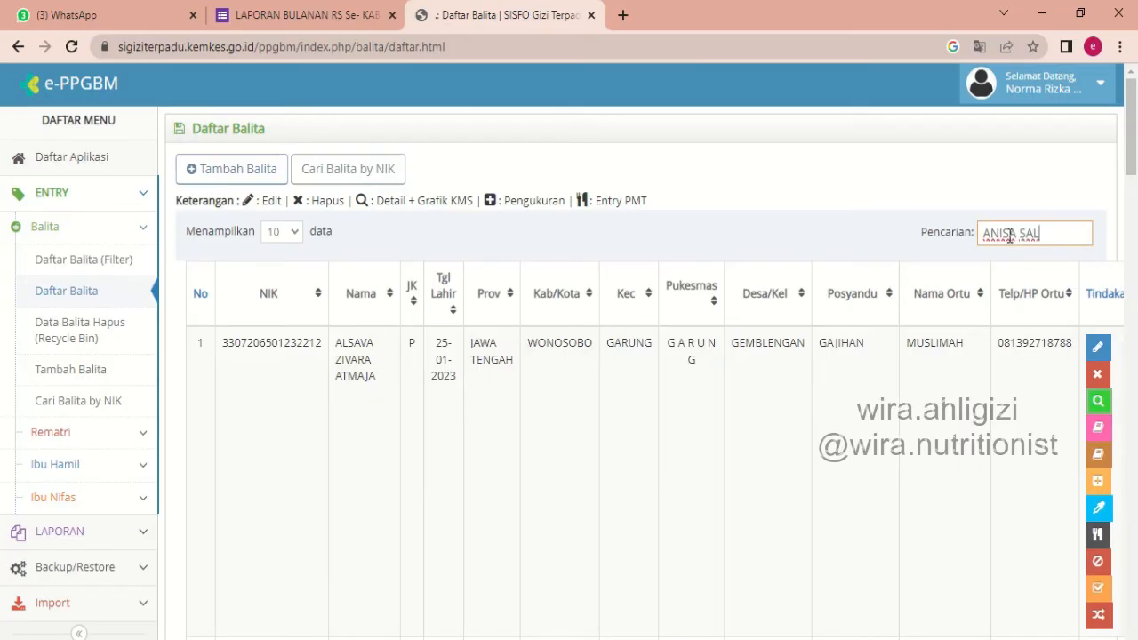
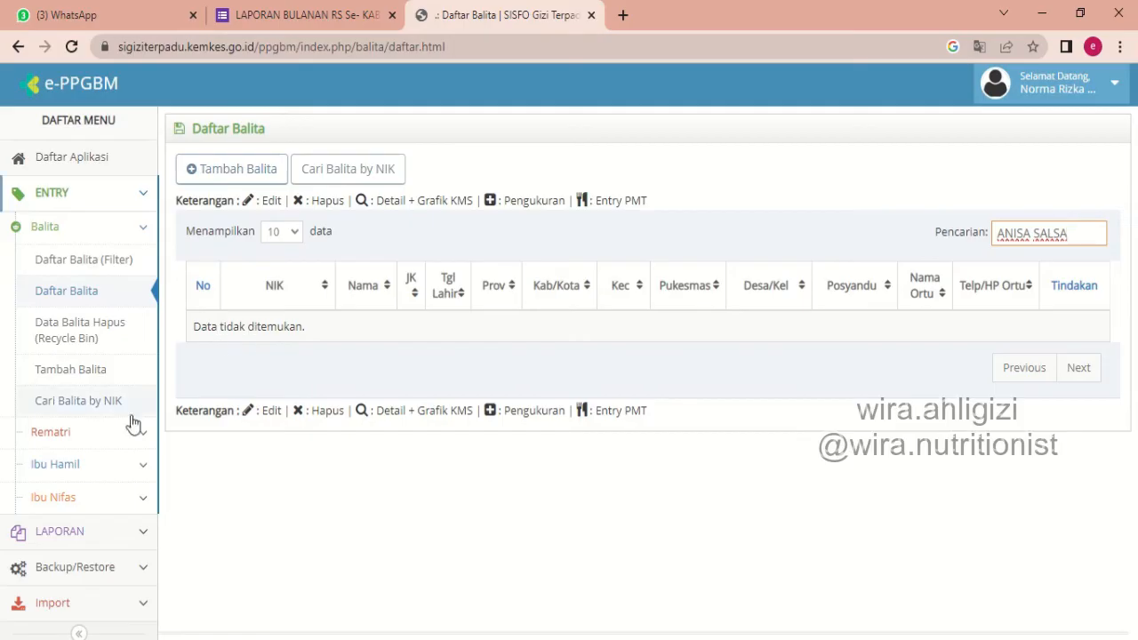
{"action": "left_click", "coordinate": [168, 519]}
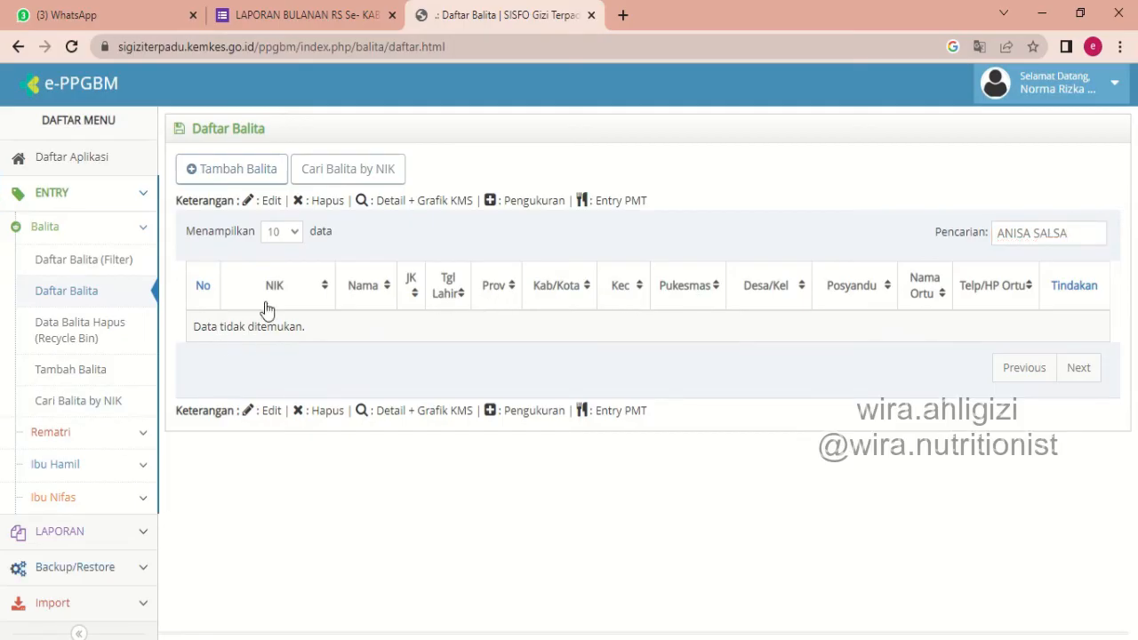
Search the Data Balita Hapus (Recycle Bin) for deleted records in Desa TEGALSARI and Posyandu CURUG.
{"action": "left_click", "coordinate": [69, 334]}
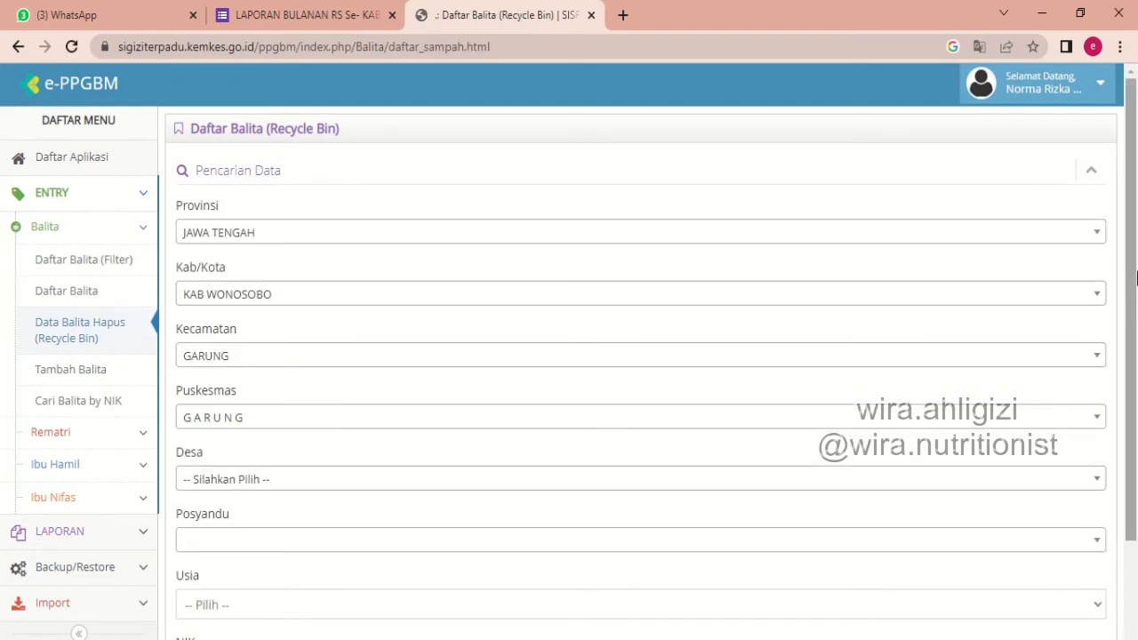
{"action": "left_click_drag", "start_coordinate": [1135, 279], "coordinate": [1137, 374]}
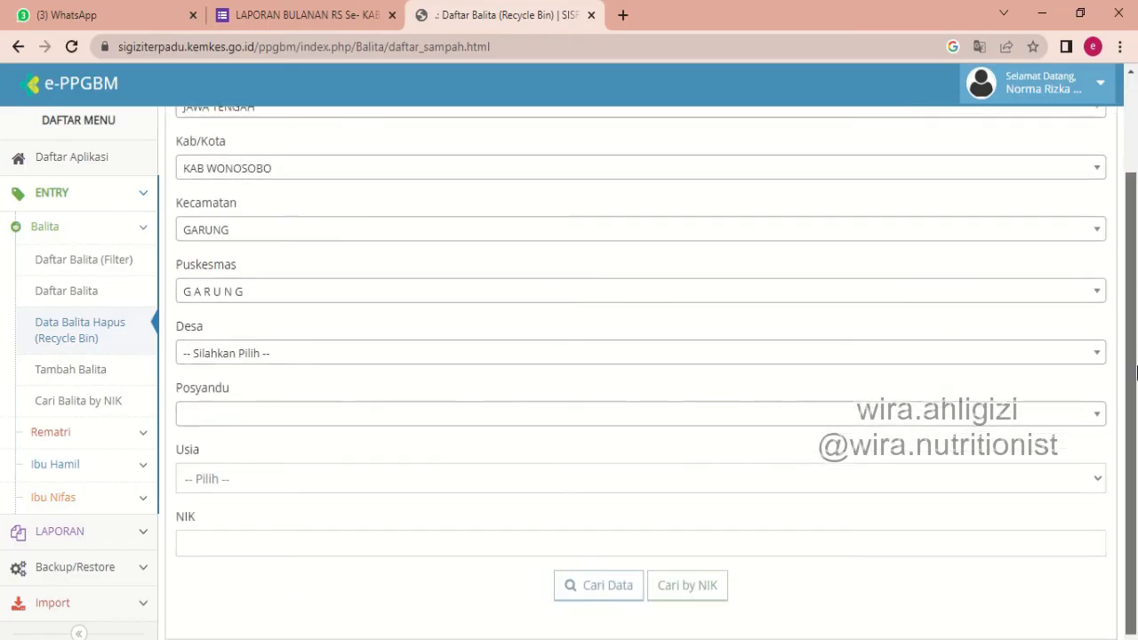
{"action": "left_click", "coordinate": [354, 353]}
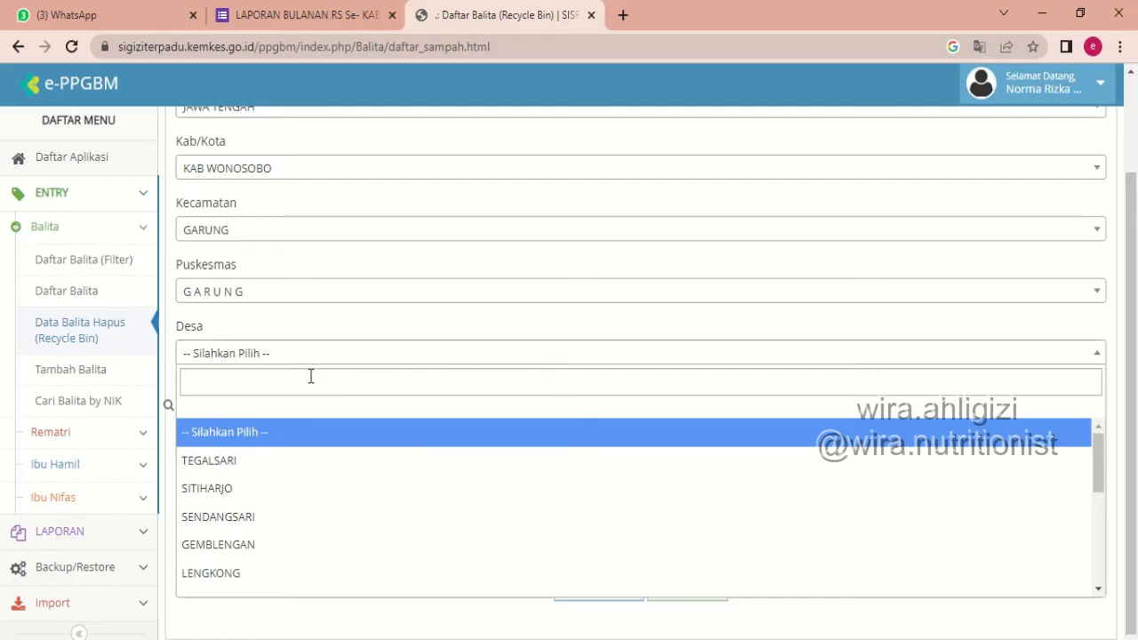
{"action": "left_click", "coordinate": [248, 461]}
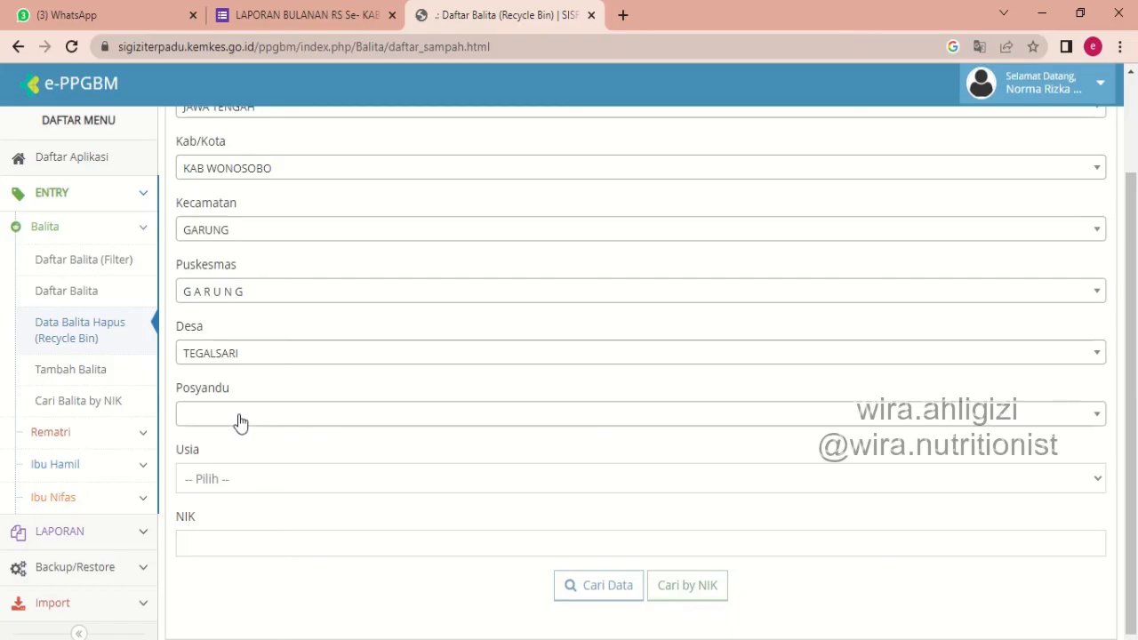
{"action": "left_click", "coordinate": [275, 409]}
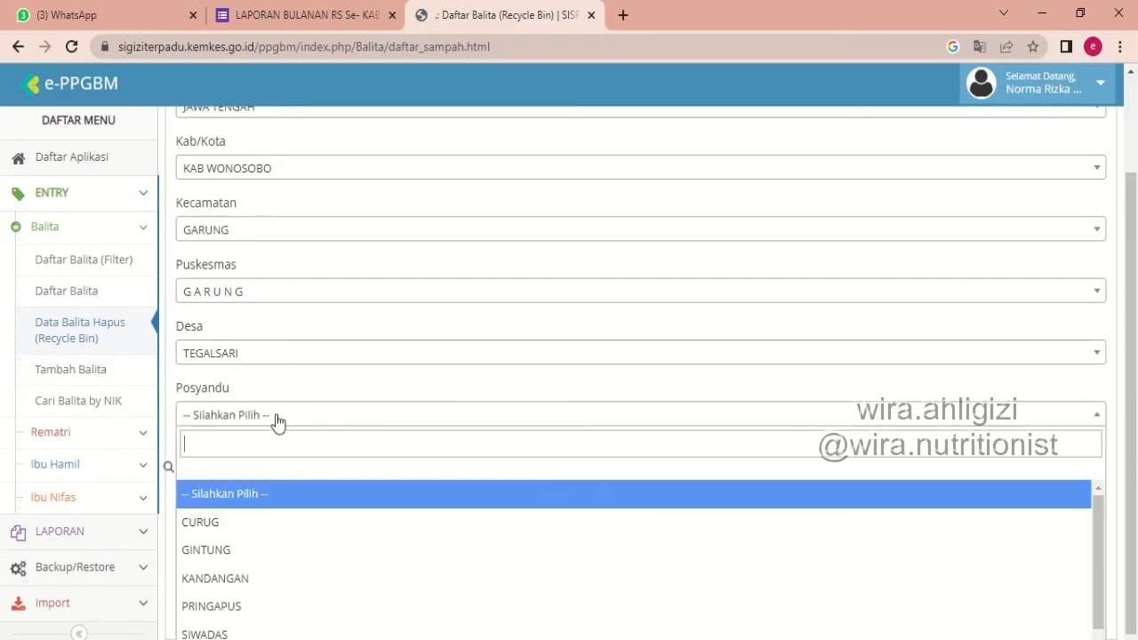
{"action": "left_click", "coordinate": [231, 526]}
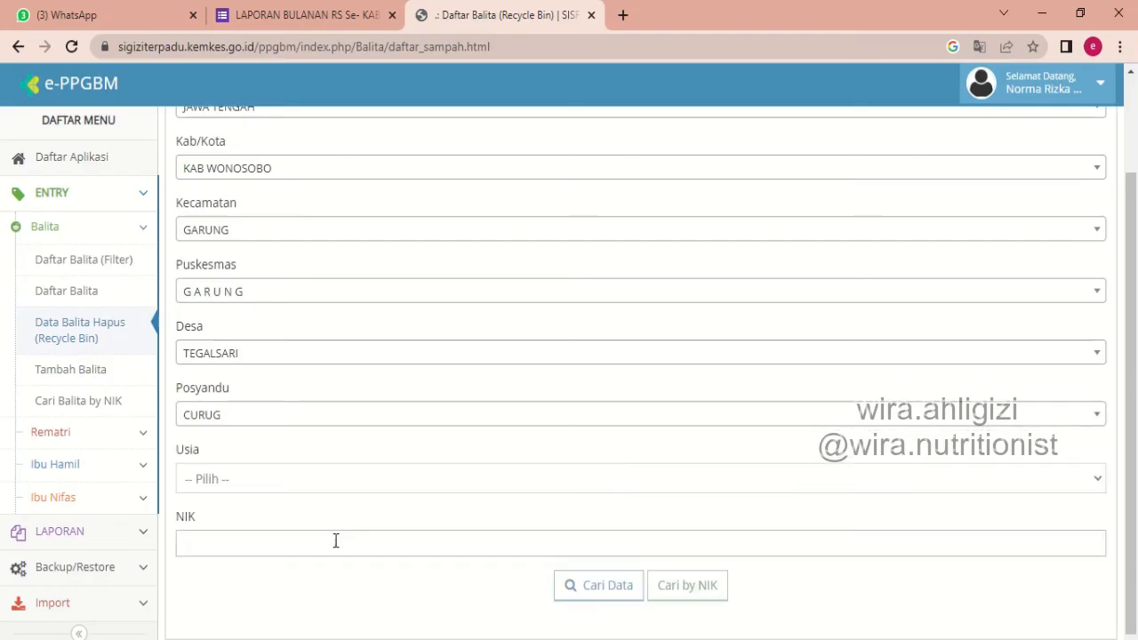
{"action": "left_click", "coordinate": [572, 589]}
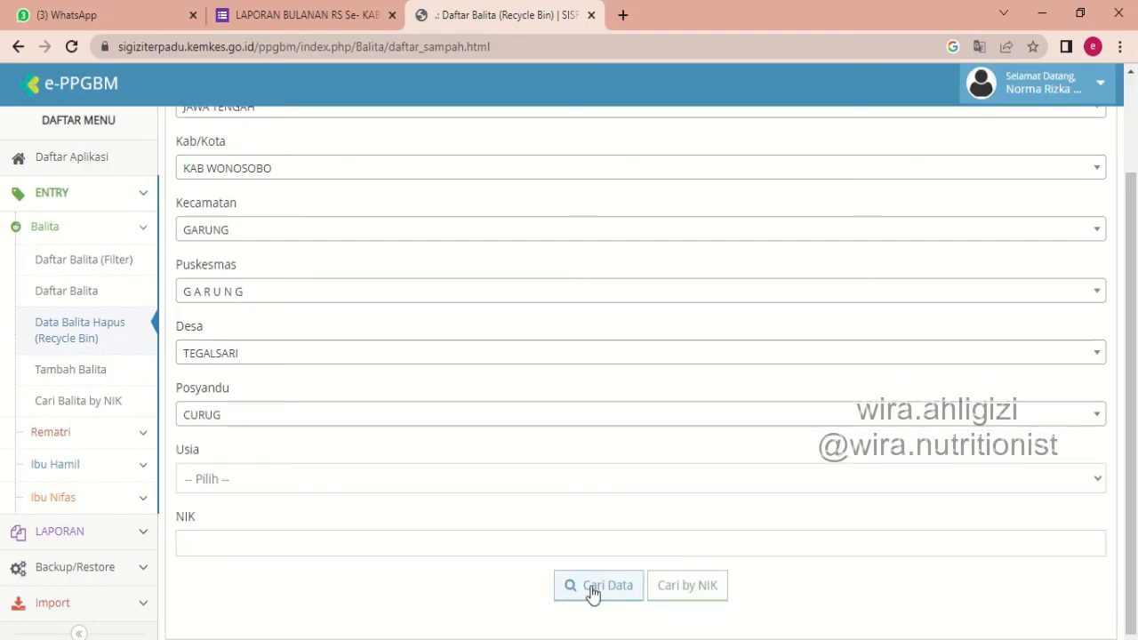
{"action": "left_click", "coordinate": [593, 591]}
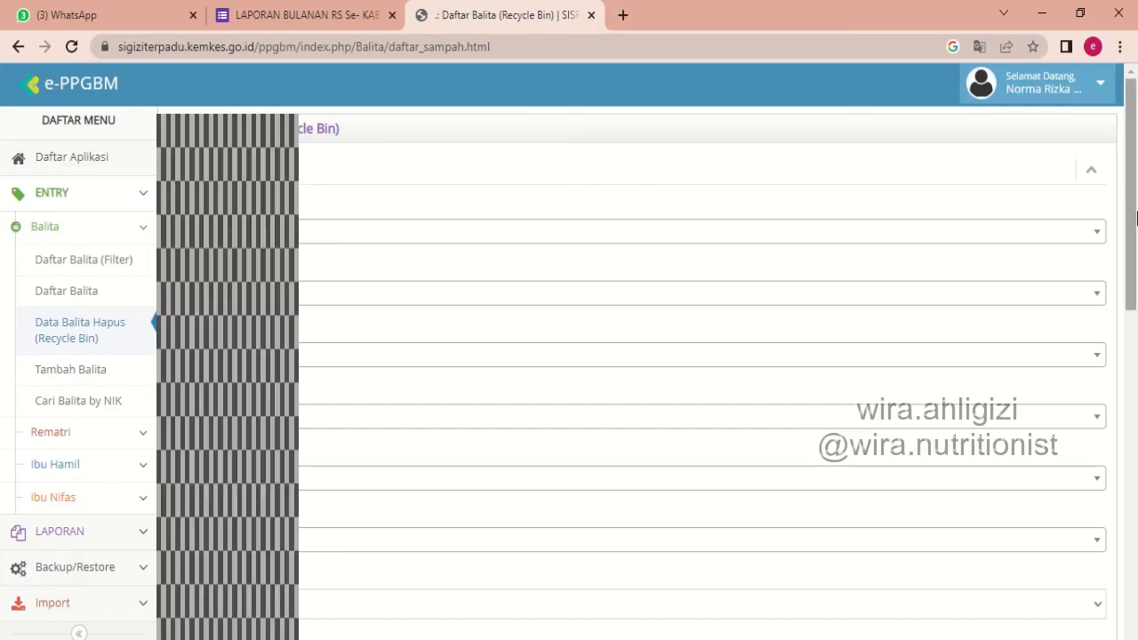
Look through the recycle bin results up to the second page for the deleted child's record.
{"action": "left_click_drag", "start_coordinate": [1132, 217], "coordinate": [1136, 557]}
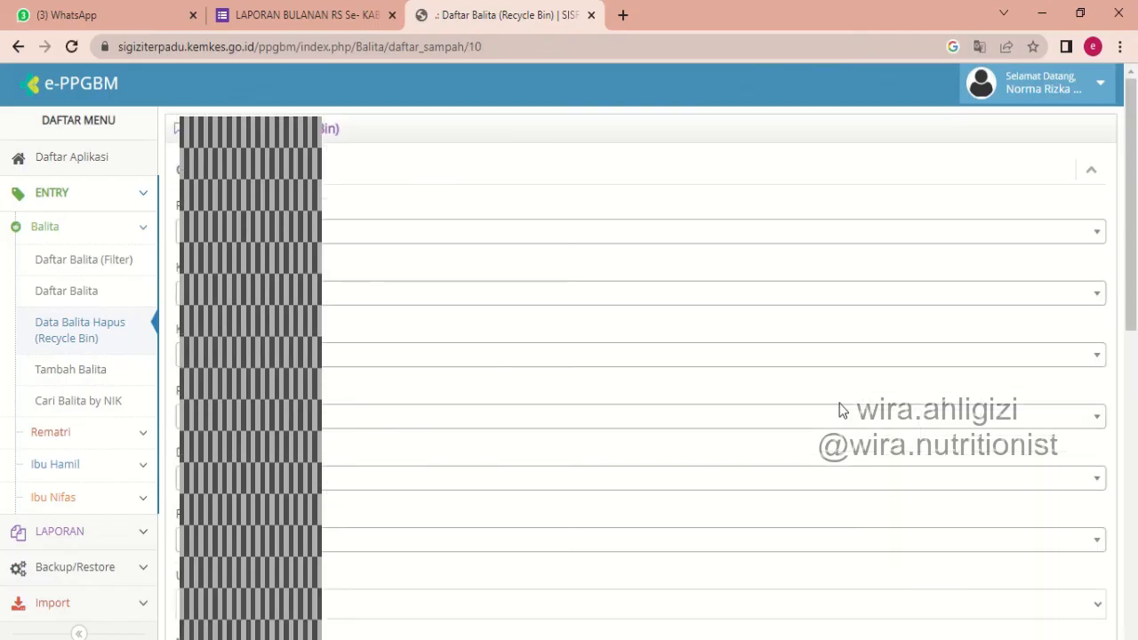
{"action": "left_click", "coordinate": [1136, 359]}
{"action": "left_click_drag", "start_coordinate": [1135, 358], "coordinate": [1136, 487]}
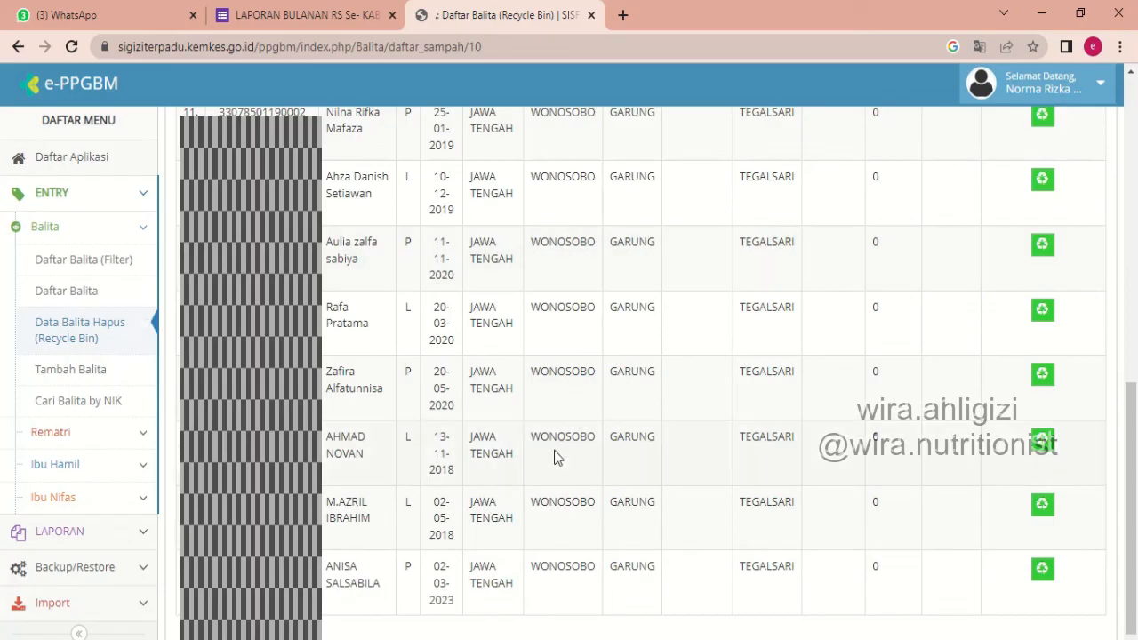
Log out of the e-PPGBM account.
{"action": "left_click_drag", "start_coordinate": [1132, 484], "coordinate": [1135, 129]}
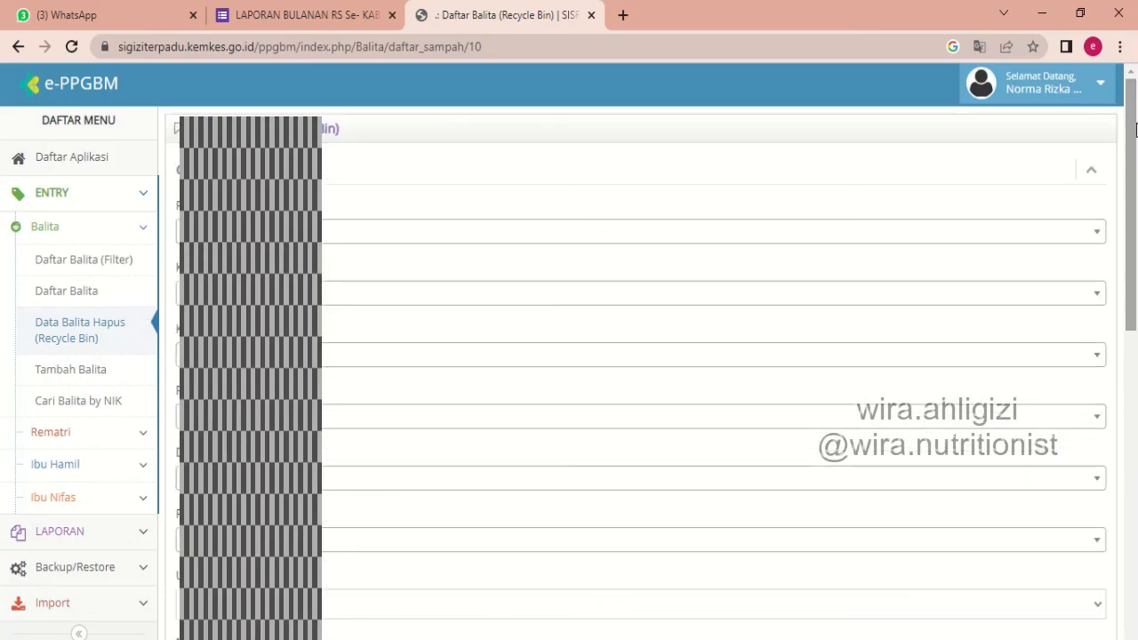
{"action": "left_click", "coordinate": [1084, 89]}
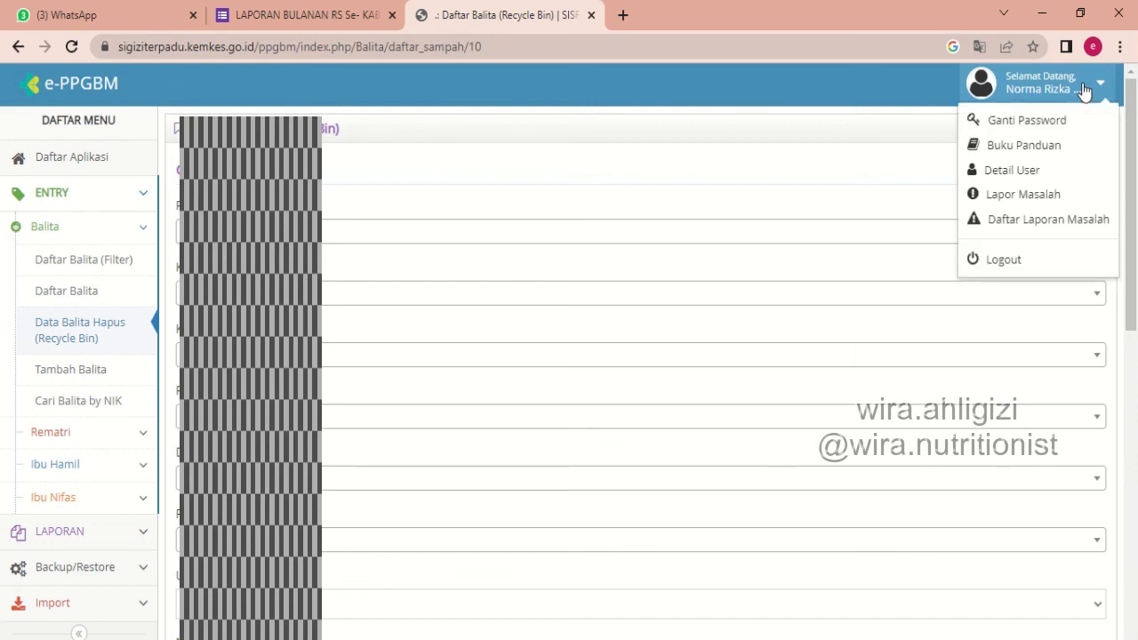
{"action": "left_click", "coordinate": [999, 263]}
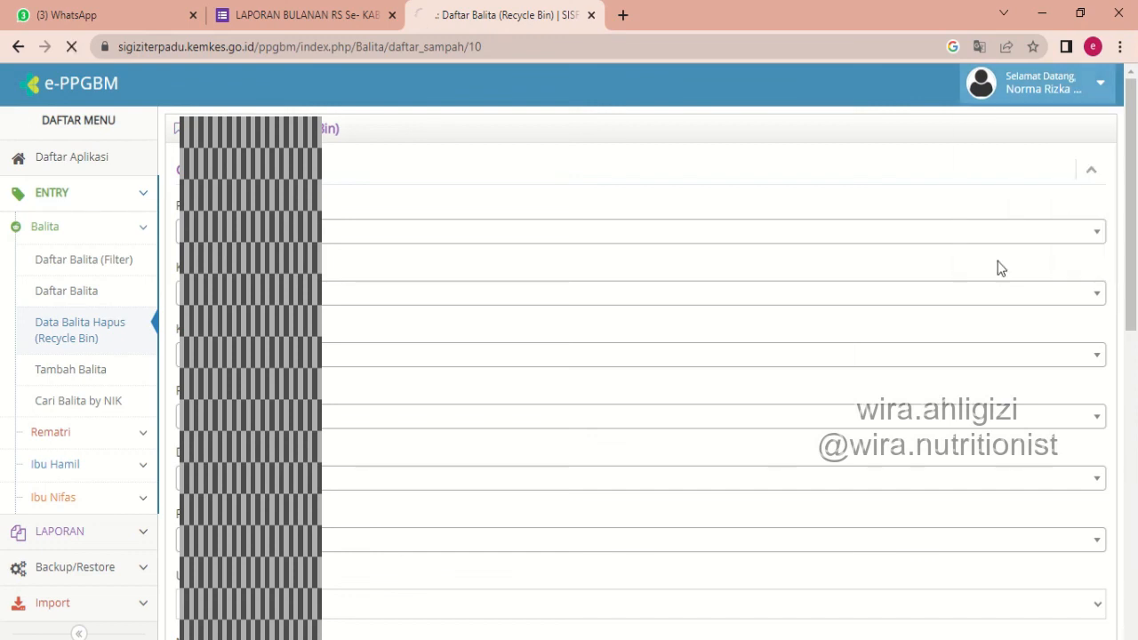